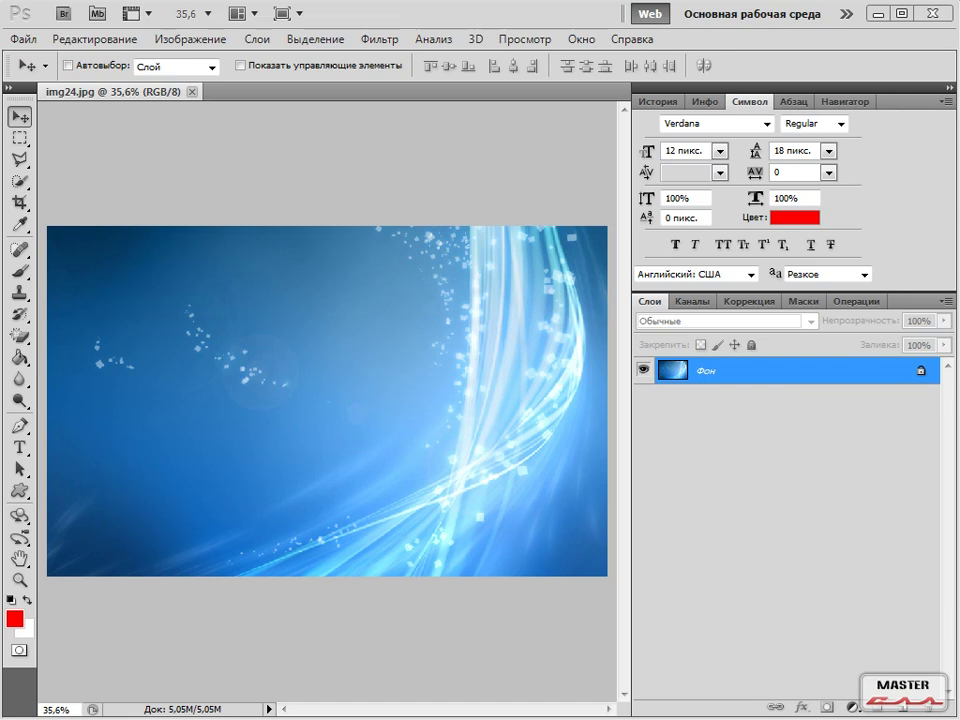
pyautogui.moveTo(68, 191)
pyautogui.mouseDown()
pyautogui.moveTo(612, 196)
pyautogui.moveTo(582, 388)
pyautogui.moveTo(600, 618)
pyautogui.moveTo(95, 620)
pyautogui.moveTo(40, 250)
pyautogui.moveTo(55, 193)
pyautogui.mouseUp()
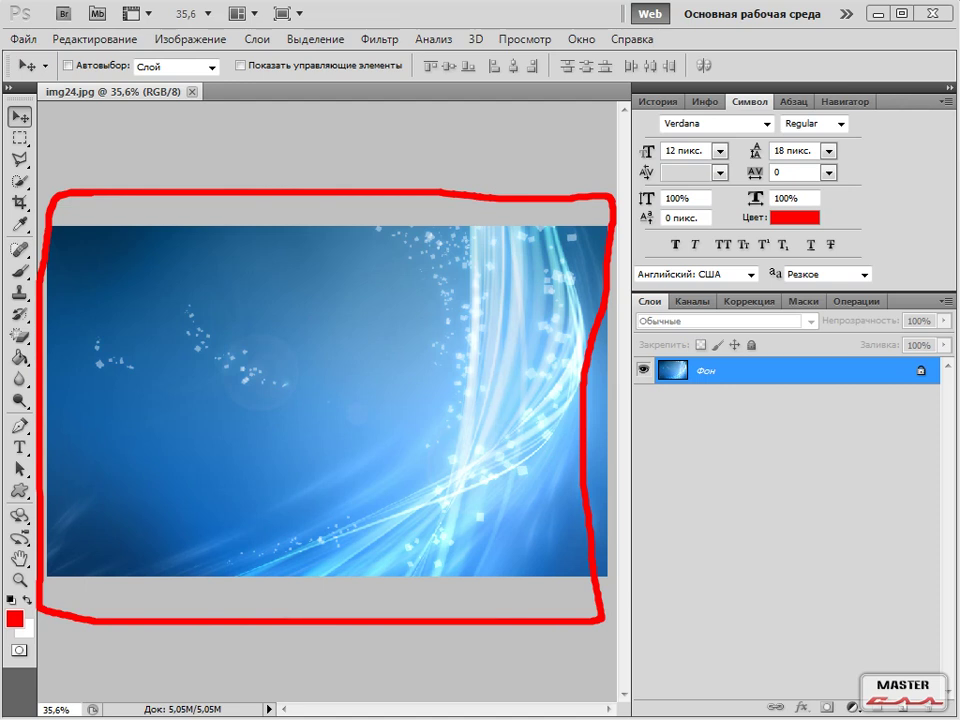
pyautogui.press('Escape')
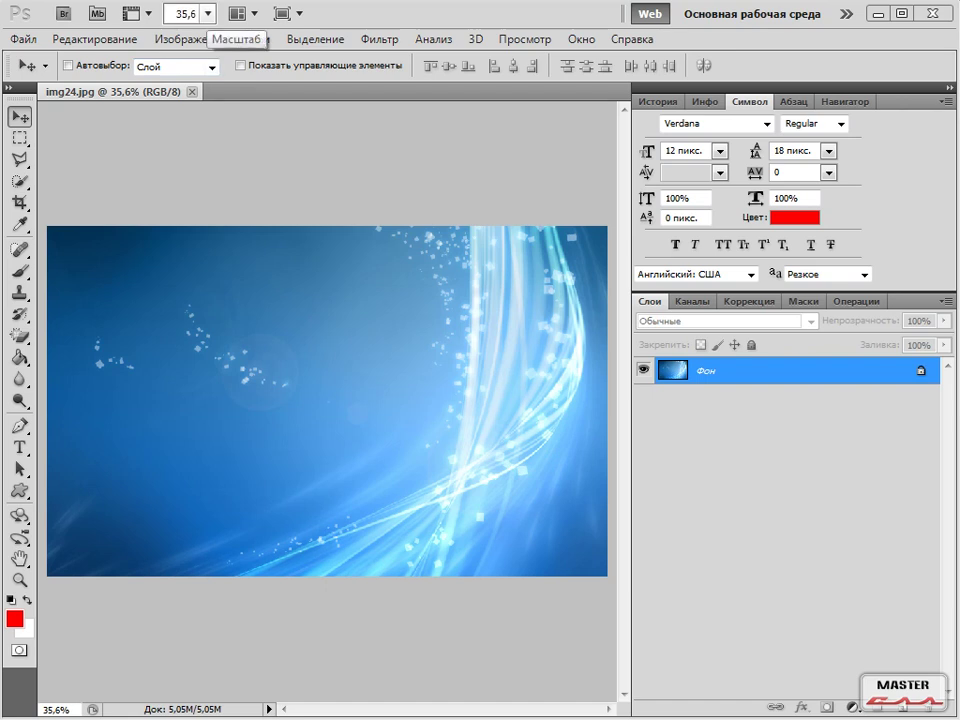
# Set the magnification of the img24.jpg image to 100%.
pyautogui.click(208, 13)
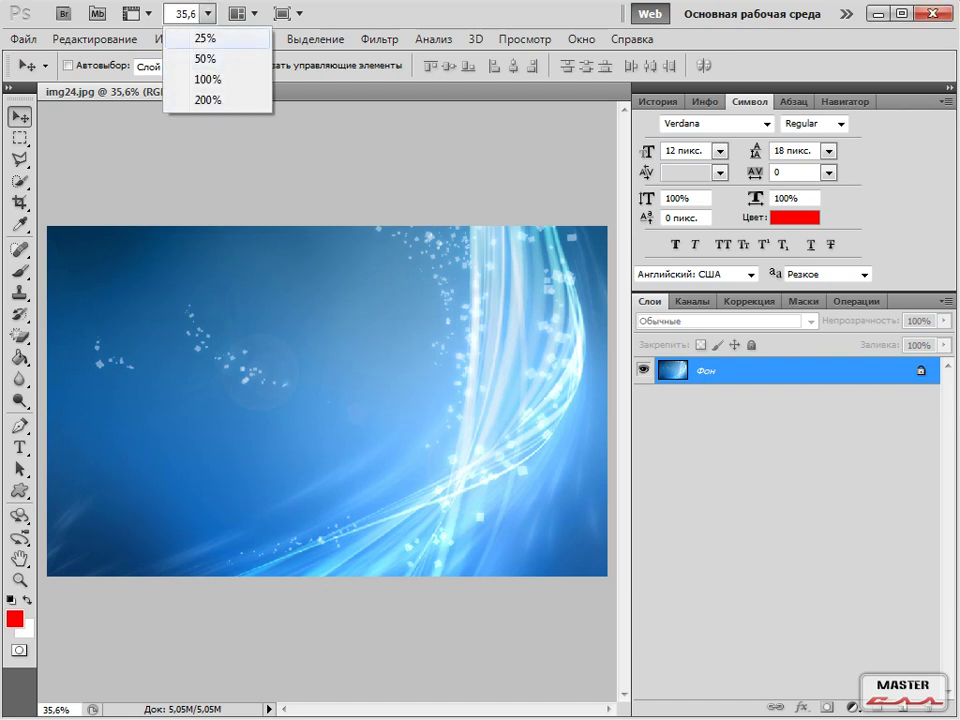
pyautogui.click(184, 14)
pyautogui.click(184, 14)
pyautogui.click(191, 13)
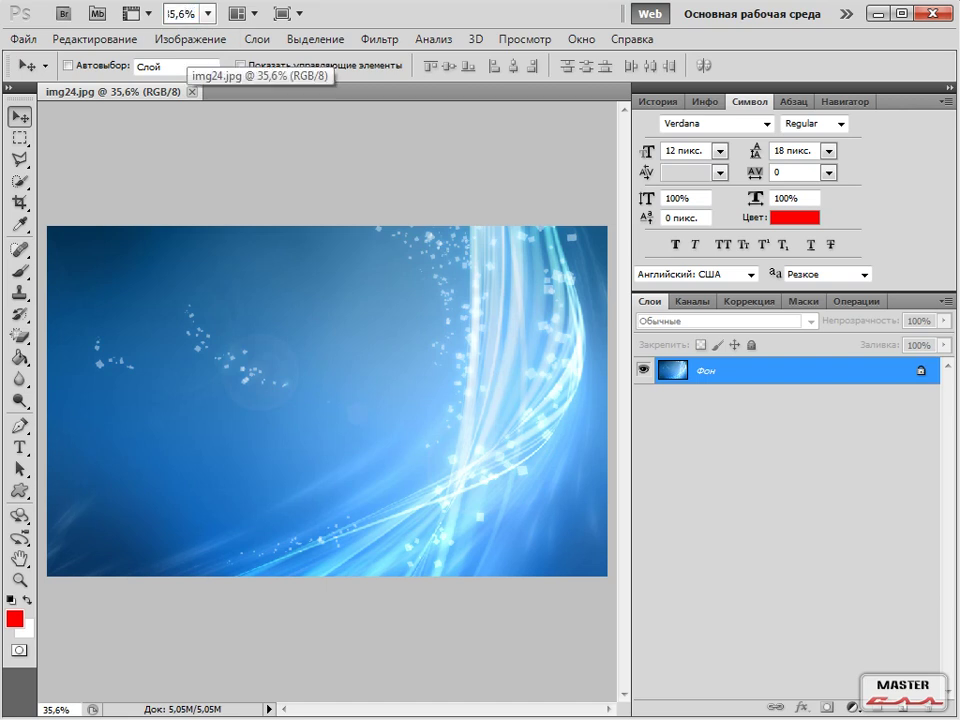
pyautogui.click(61, 709)
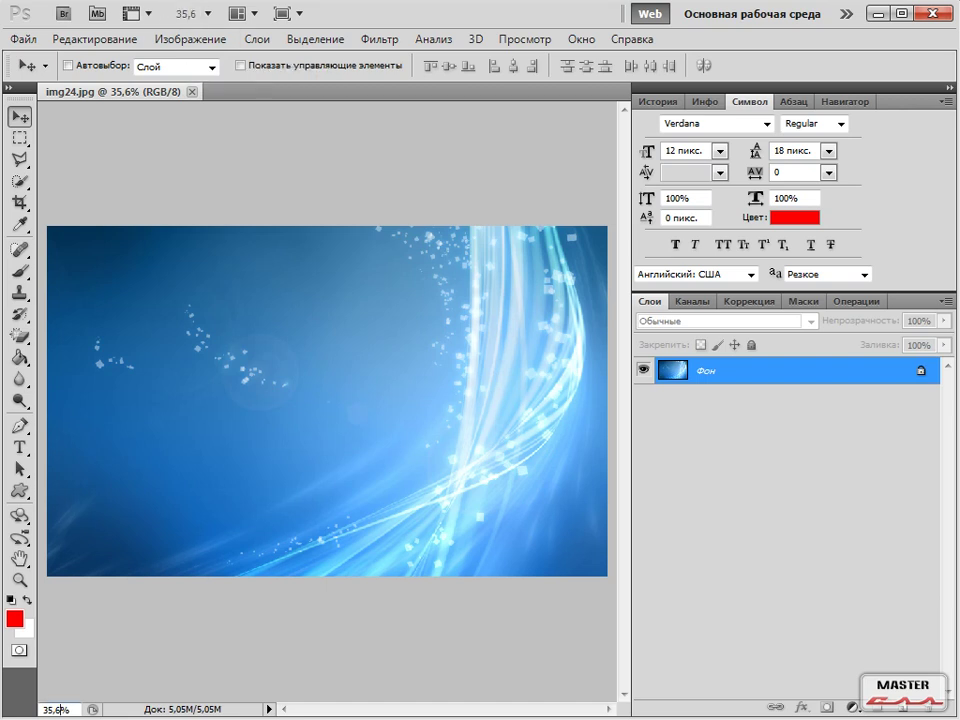
pyautogui.moveTo(73, 710); pyautogui.dragTo(41, 710)
pyautogui.write('100')
pyautogui.press('Return')
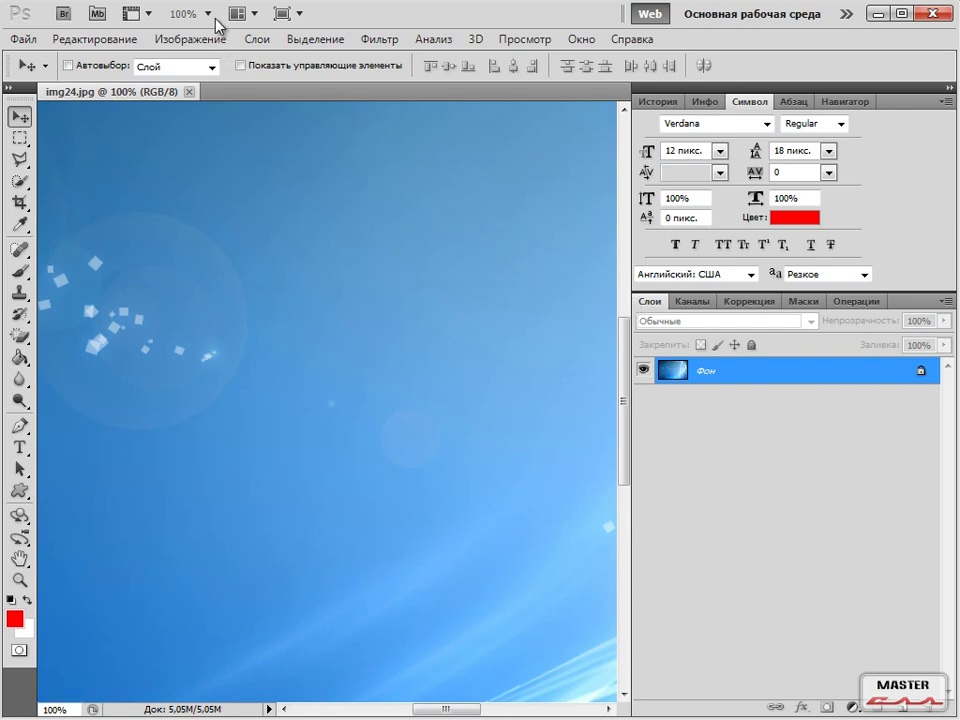
pyautogui.click(182, 13)
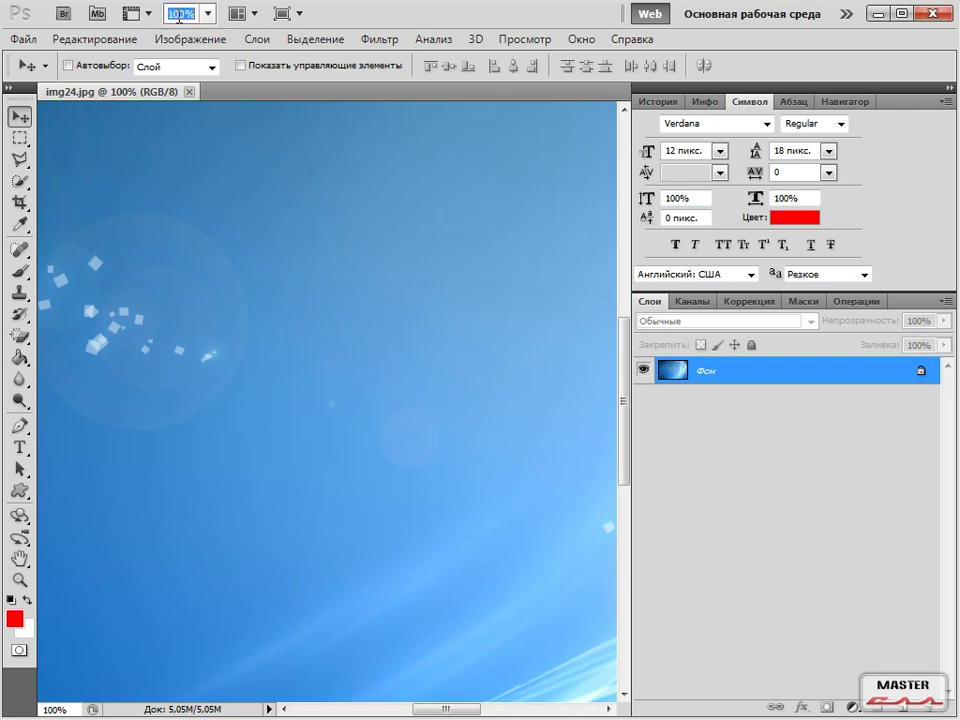
pyautogui.click(49, 710)
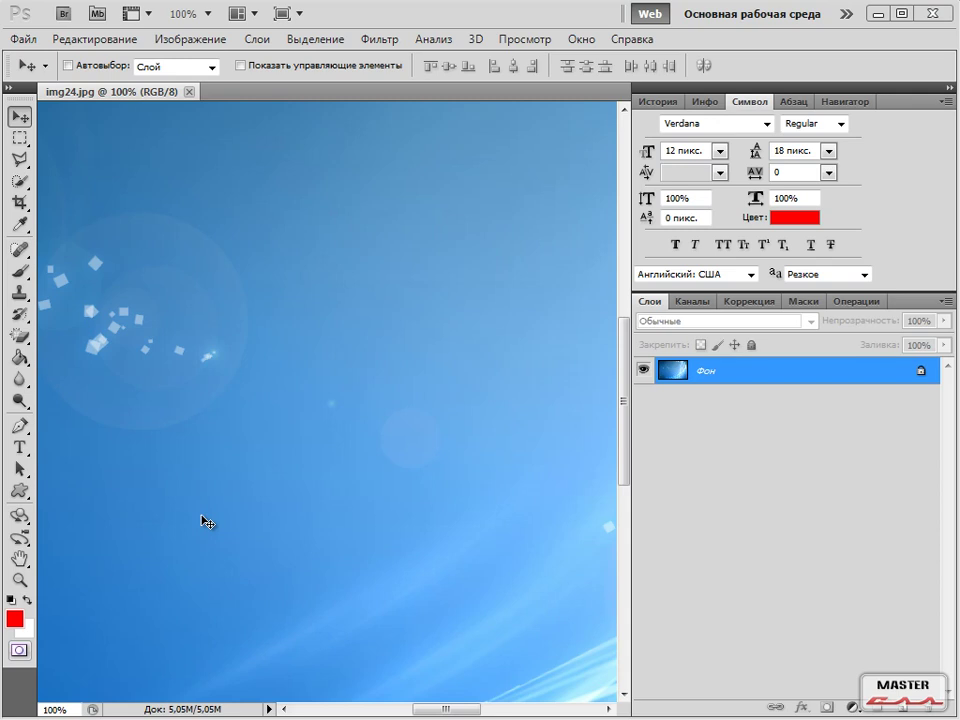
# Zoom the image out in steps to 33.3% with the Zoom tool.
pyautogui.press('z')
pyautogui.press('z')
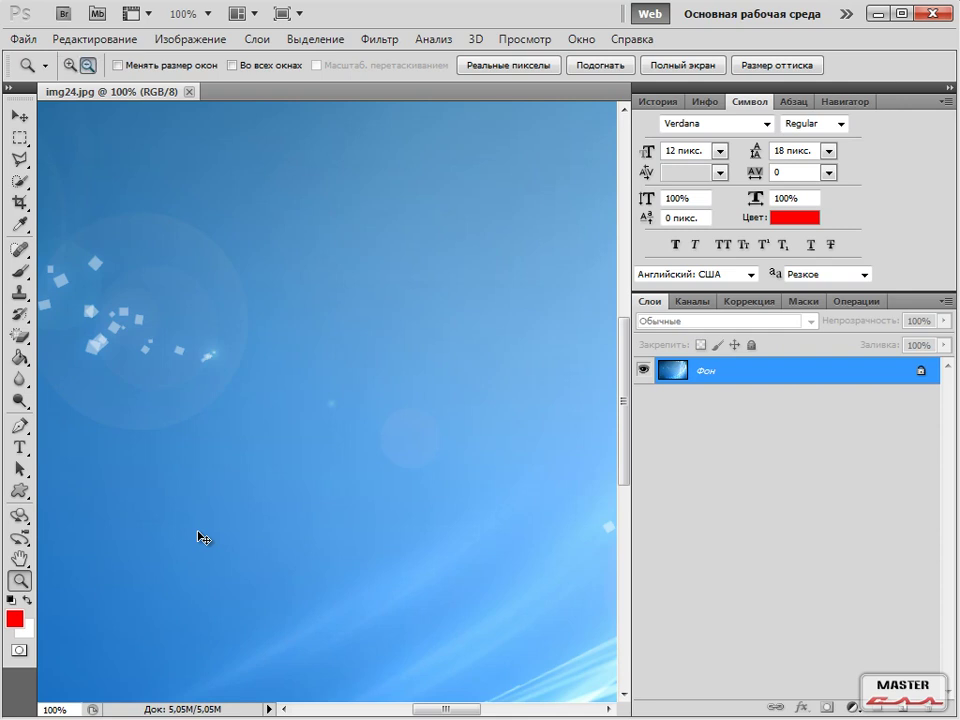
pyautogui.press('alt')
pyautogui.keyDown('alt'); pyautogui.click(198, 537); pyautogui.keyUp('alt')
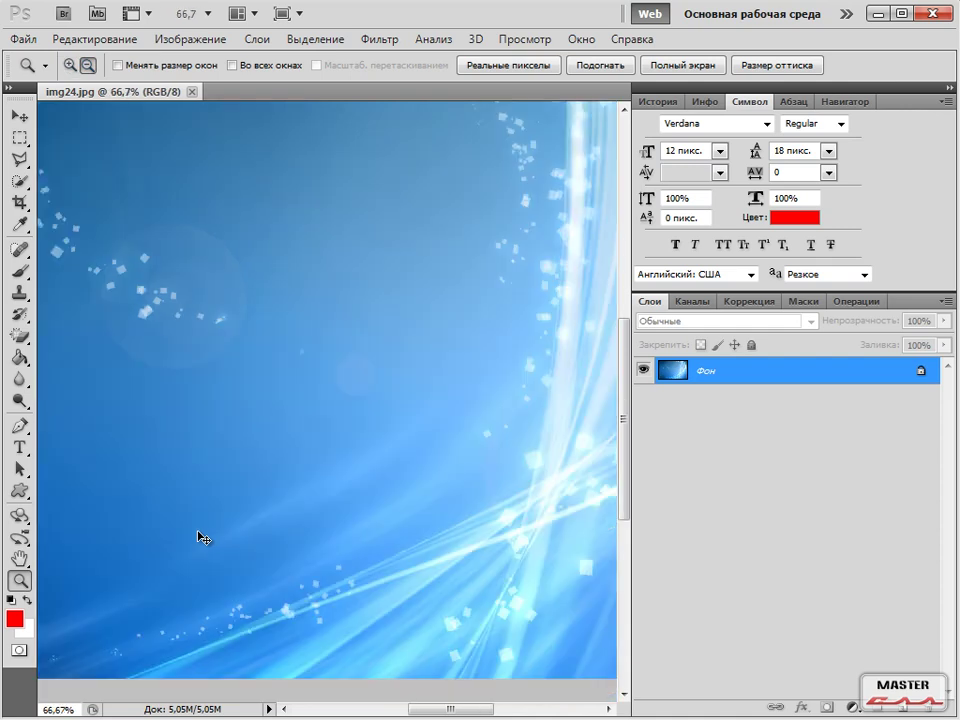
pyautogui.keyDown('alt'); pyautogui.click(198, 537); pyautogui.keyUp('alt')
pyautogui.keyDown('alt'); pyautogui.click(198, 537); pyautogui.keyUp('alt')
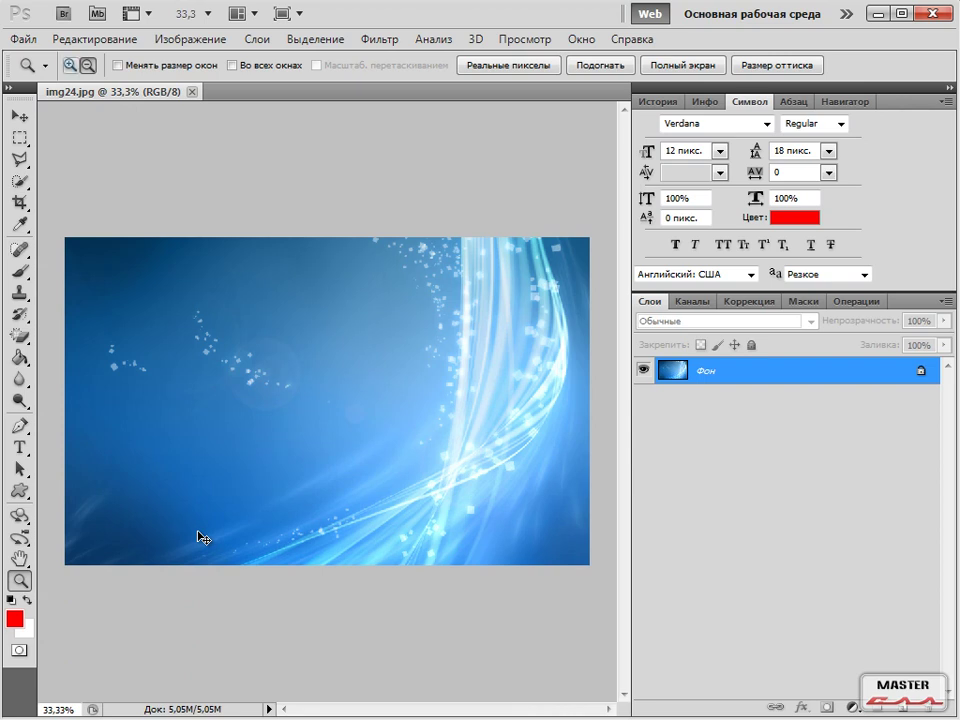
# Step the zoom between 50% and 25%, finish at 33.3%, and turn off window resizing for the Zoom tool.
pyautogui.click(198, 537)
pyautogui.press('alt')
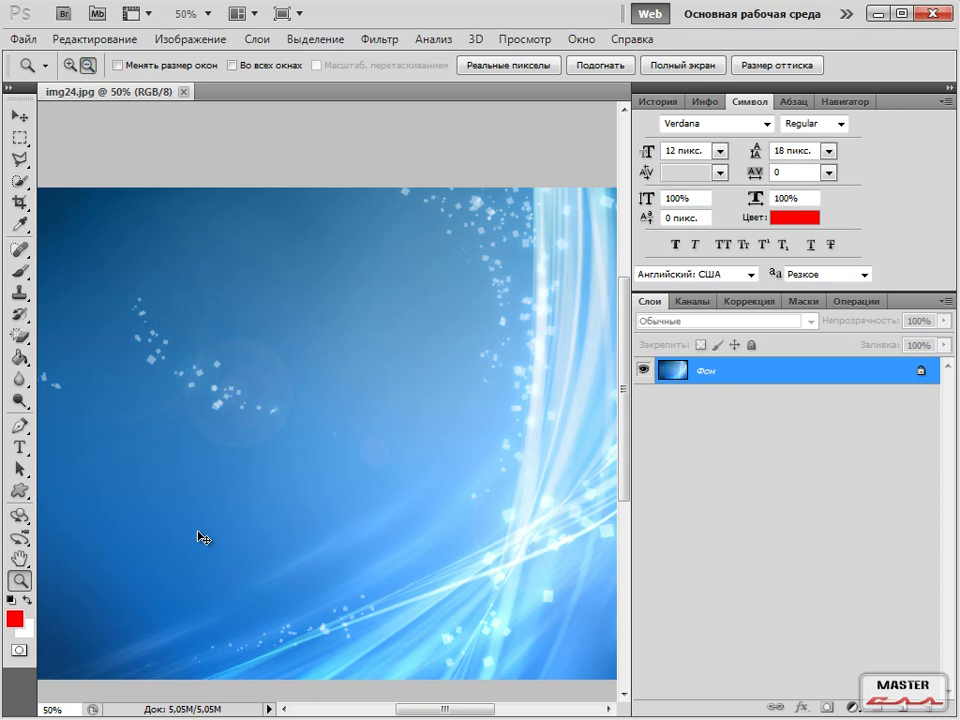
pyautogui.keyDown('alt'); pyautogui.click(198, 537); pyautogui.keyUp('alt')
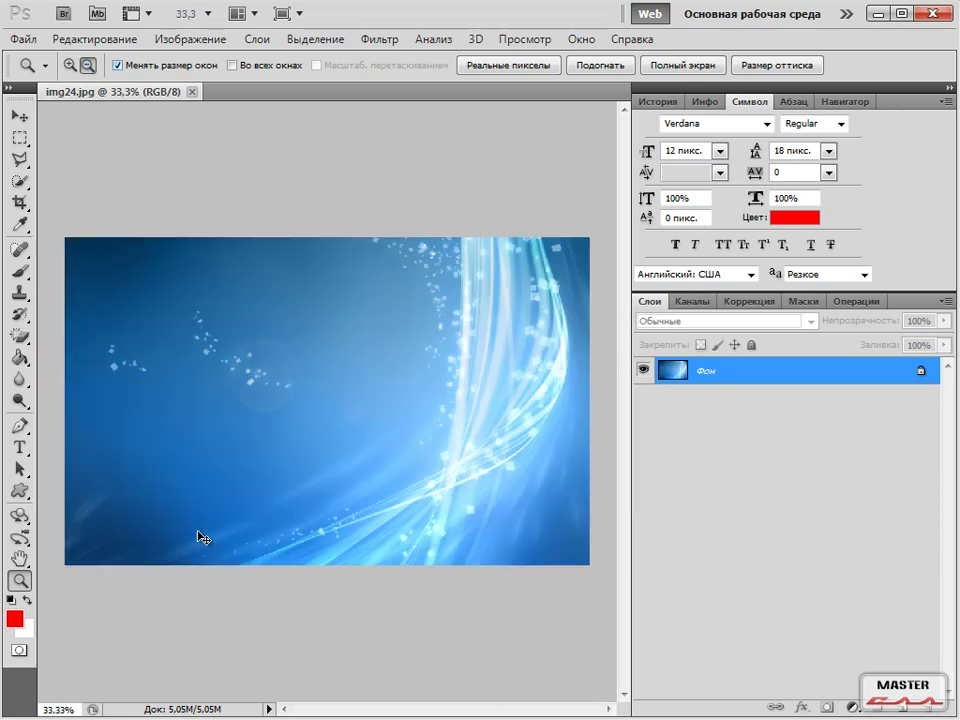
pyautogui.keyDown('alt'); pyautogui.click(199, 536); pyautogui.keyUp('alt')
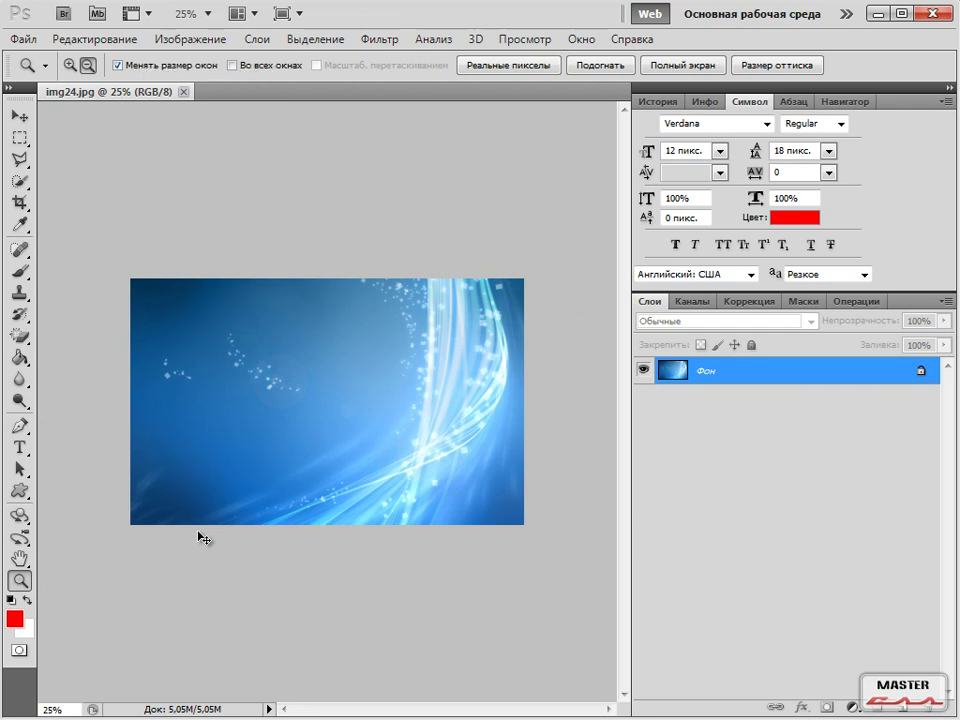
pyautogui.click(200, 537)
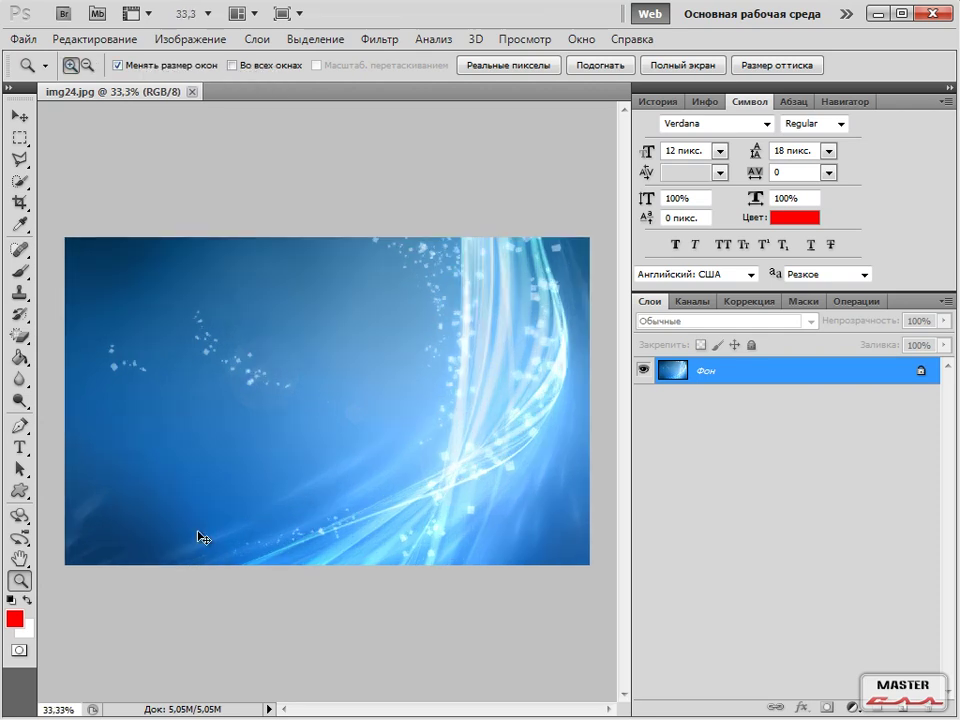
pyautogui.click(118, 65)
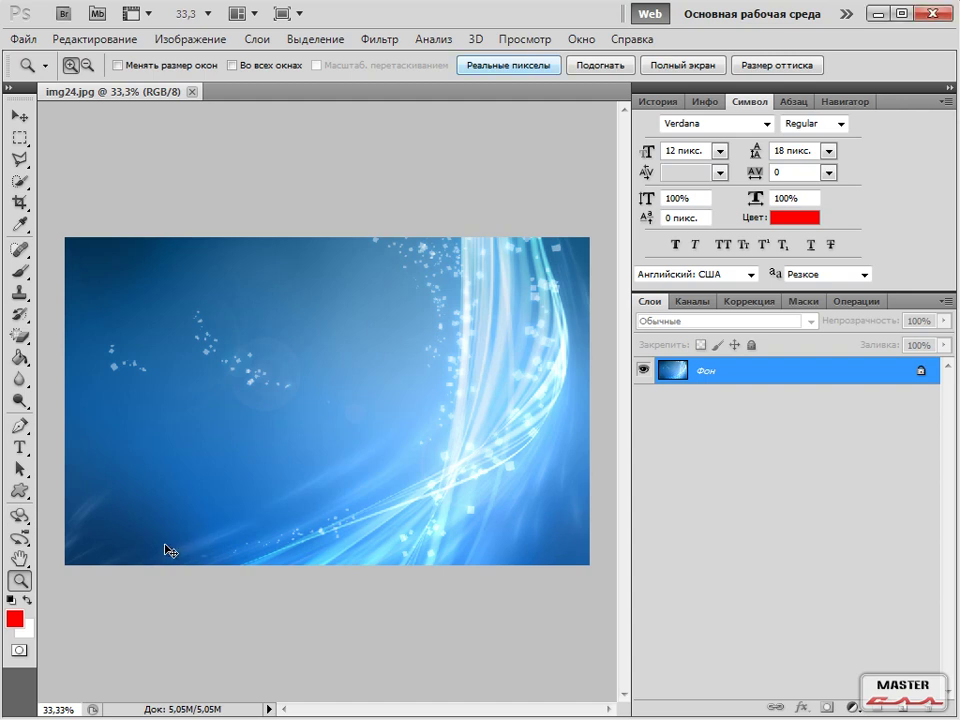
# Show the image at 100% and then fit the whole image in the document window.
pyautogui.doubleClick(20, 581)
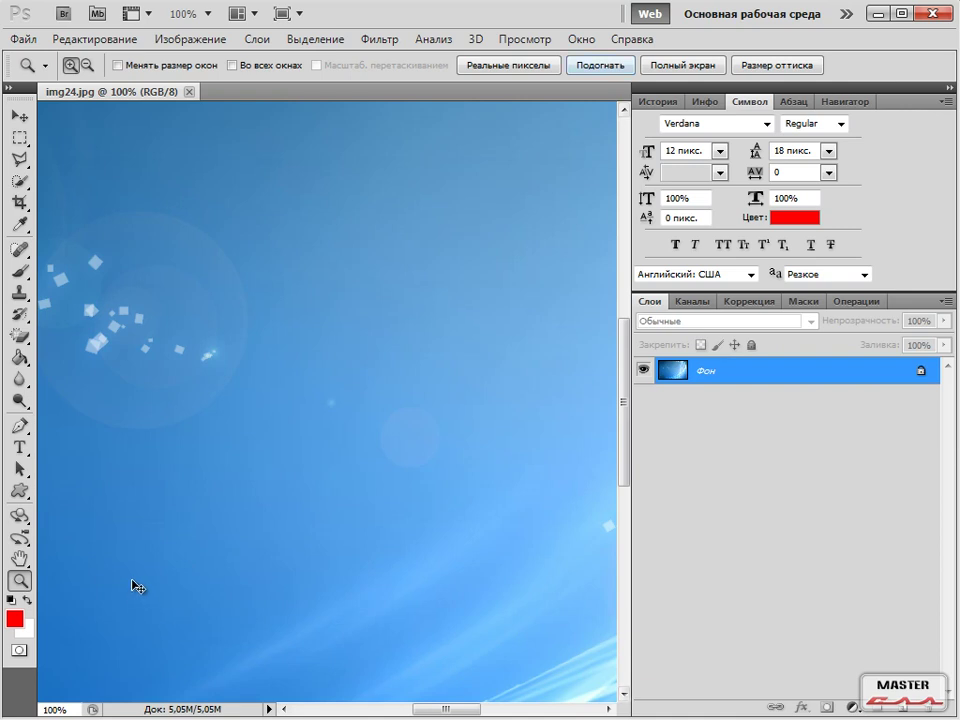
pyautogui.doubleClick(24, 560)
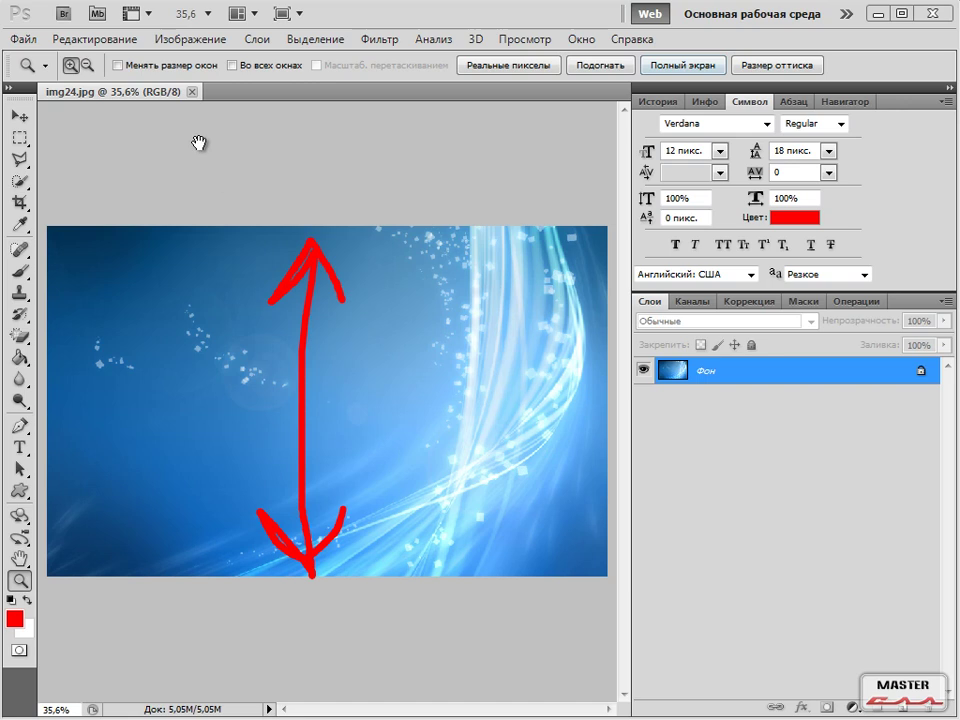
# Enlarge the image to fill the document window and pan towards its left part.
pyautogui.moveTo(252, 115); pyautogui.dragTo(262, 93)
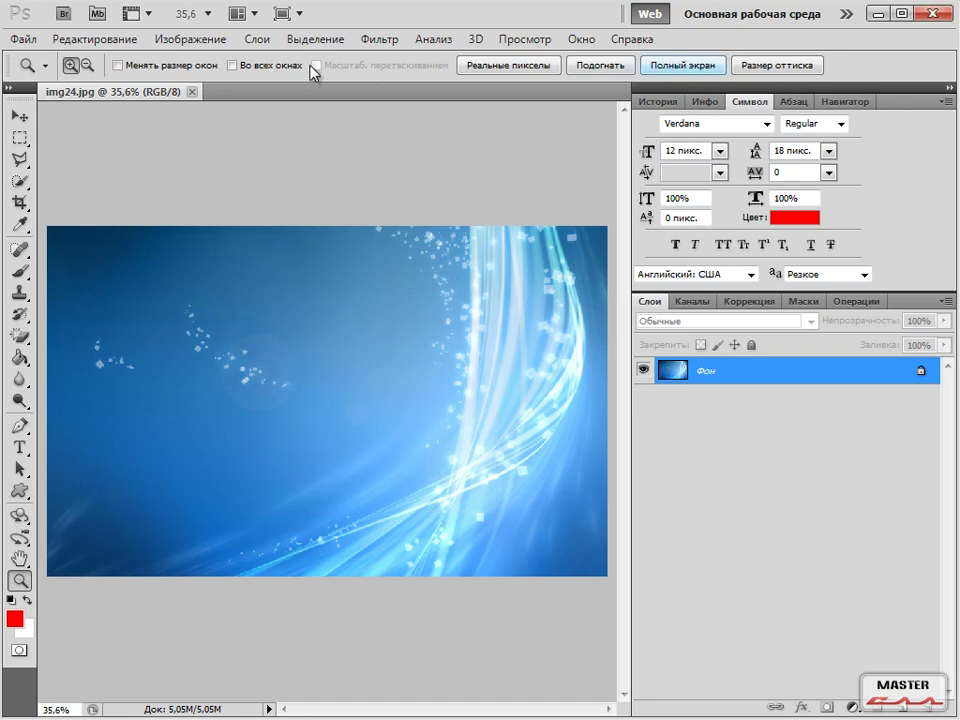
pyautogui.press('Return')
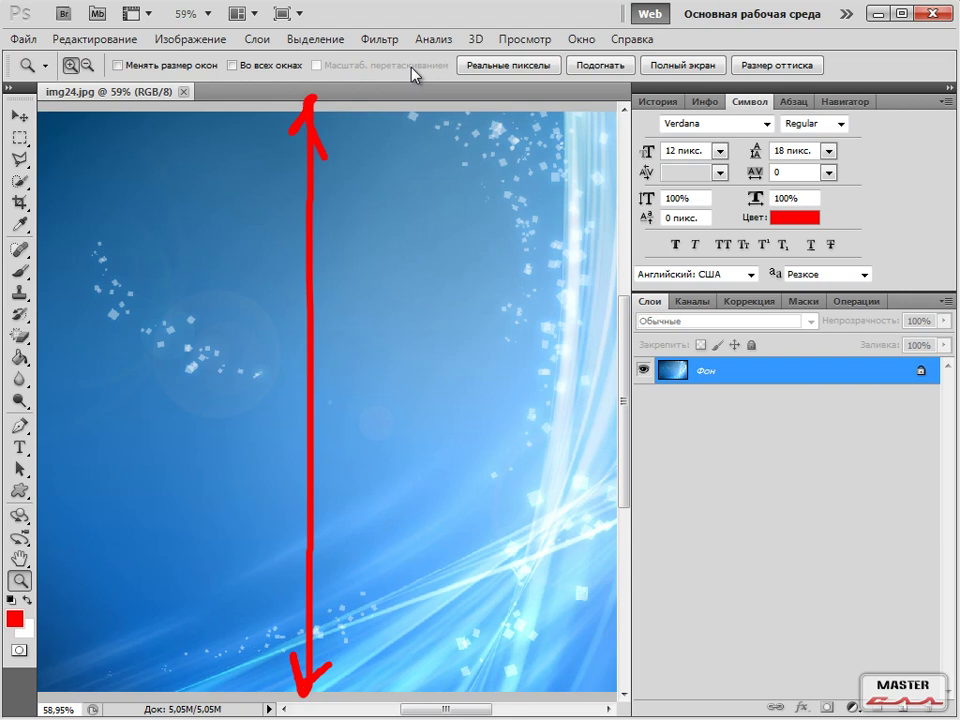
pyautogui.click(511, 66)
pyautogui.moveTo(509, 114); pyautogui.dragTo(596, 131)
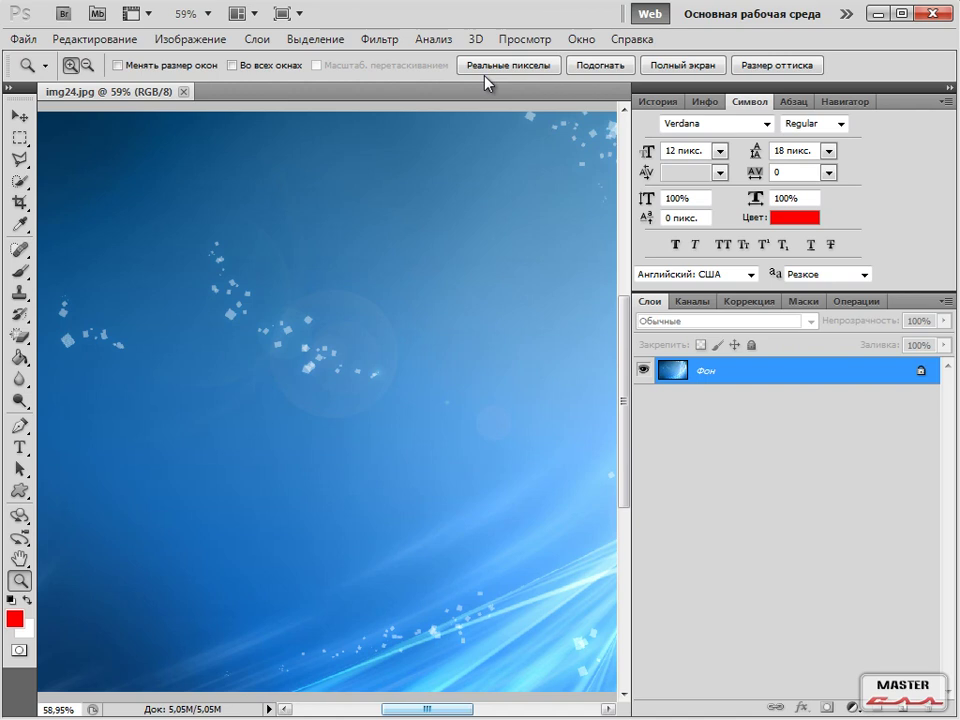
# Step the zoom out to 33.3% and back in to 100%.
pyautogui.hotkey('ctrl', '-')
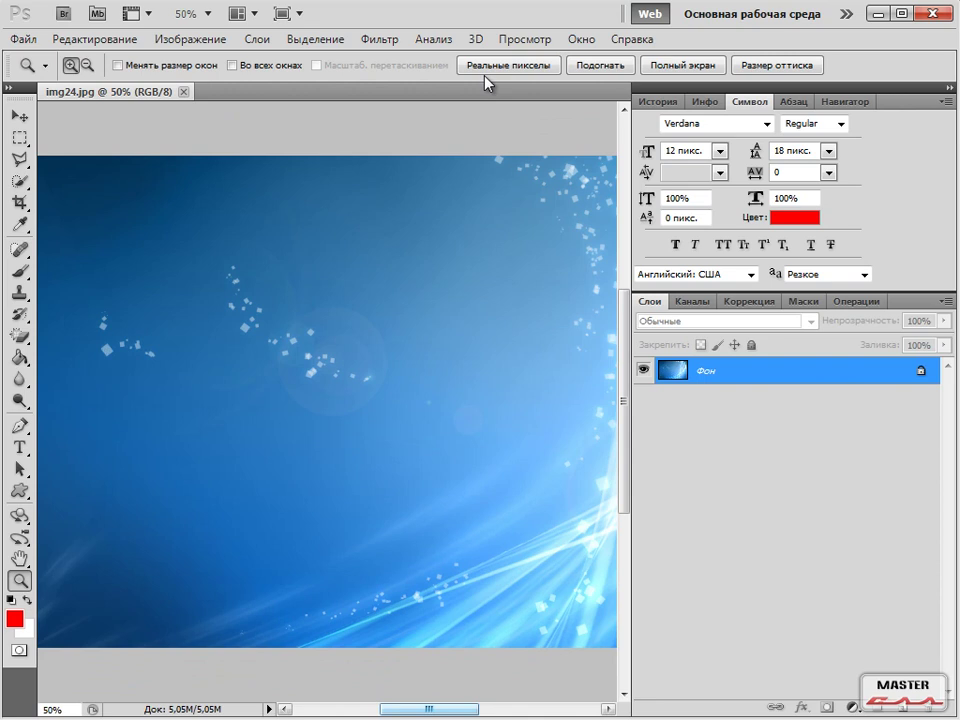
pyautogui.hotkey('ctrl', '-')
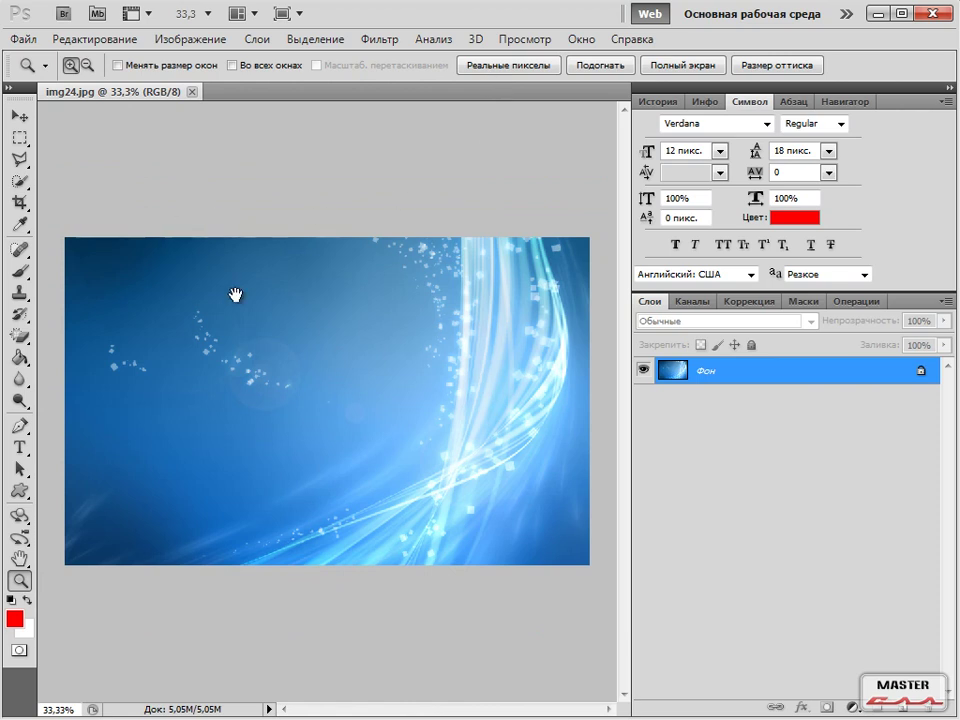
pyautogui.hotkey('ctrl', '+')
pyautogui.hotkey('ctrl', '+')
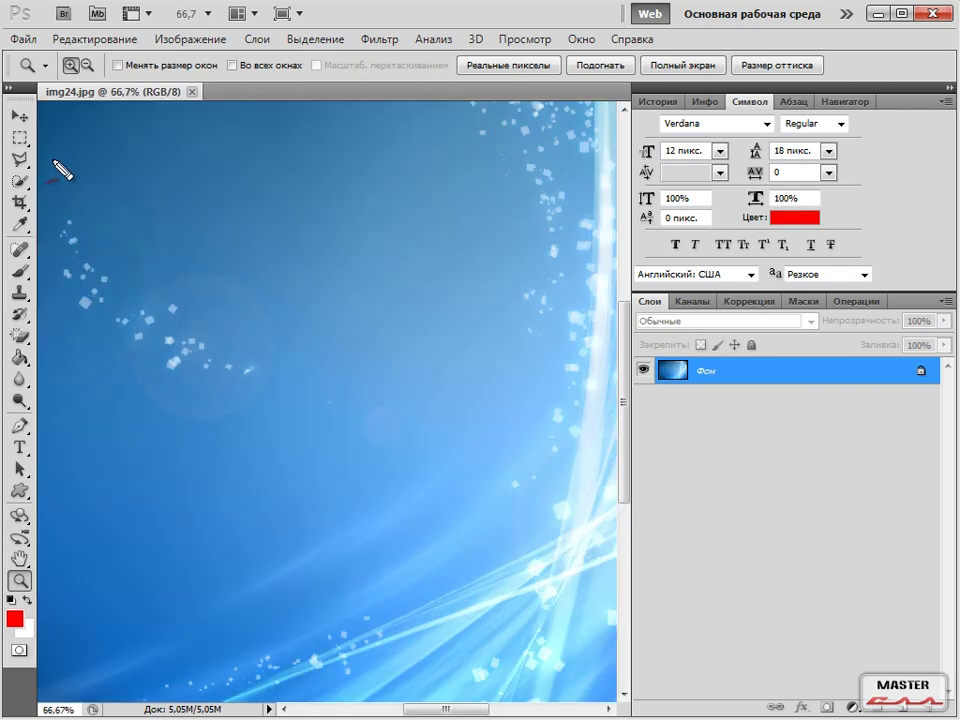
pyautogui.hotkey('ctrl', '+')
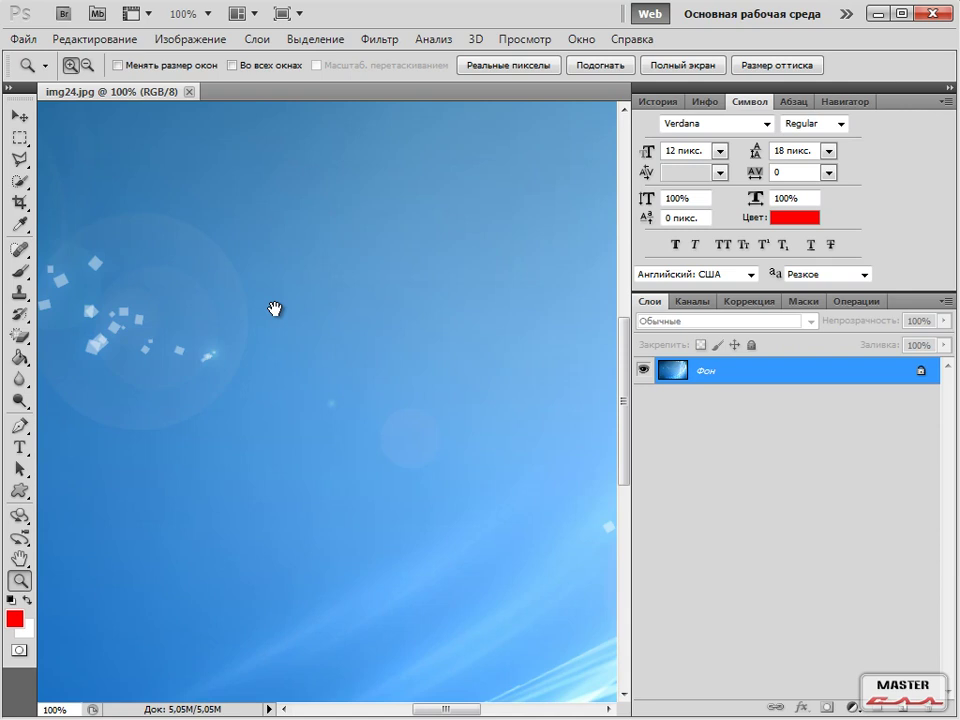
# Fit the whole image in the window, then return it to its 100% actual-pixels view.
pyautogui.hotkey('ctrl', '0')
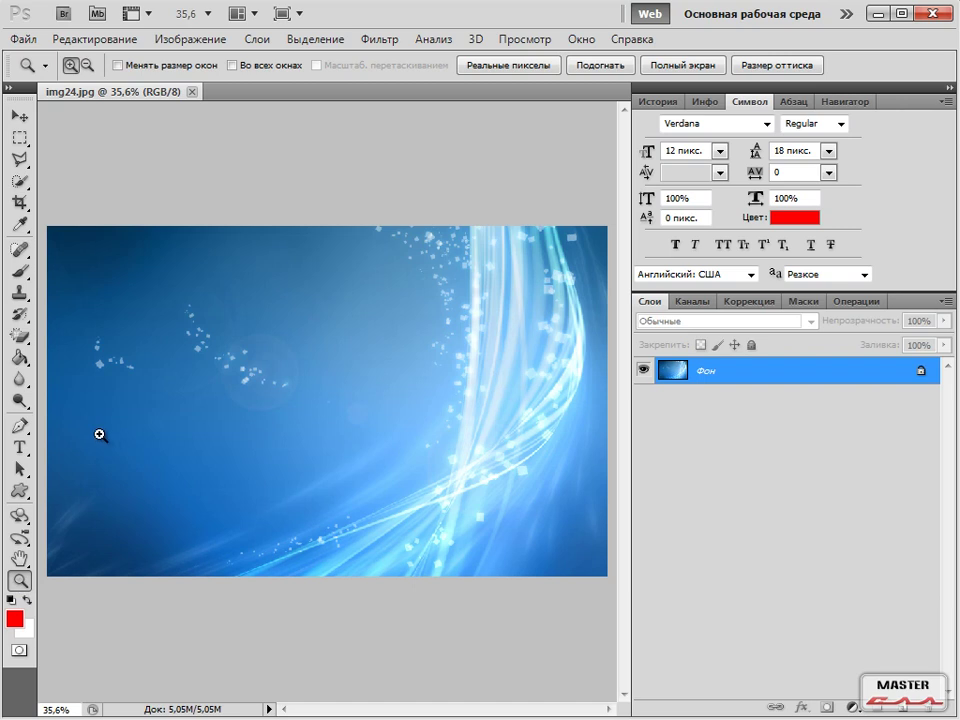
pyautogui.click(338, 397)
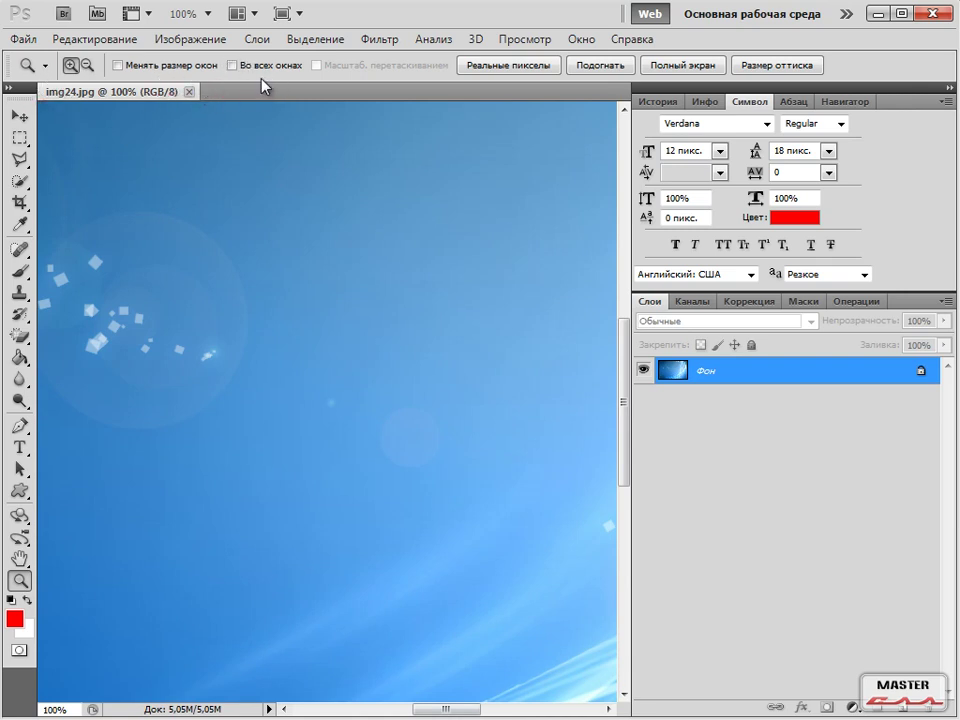
# Zoom the image out step by step from actual pixels to 33.3%.
pyautogui.hotkey('ctrl', '-')
pyautogui.hotkey('ctrl', '-')
pyautogui.hotkey('ctrl', '+')
pyautogui.hotkey('ctrl', '-')
pyautogui.hotkey('ctrl', '-')
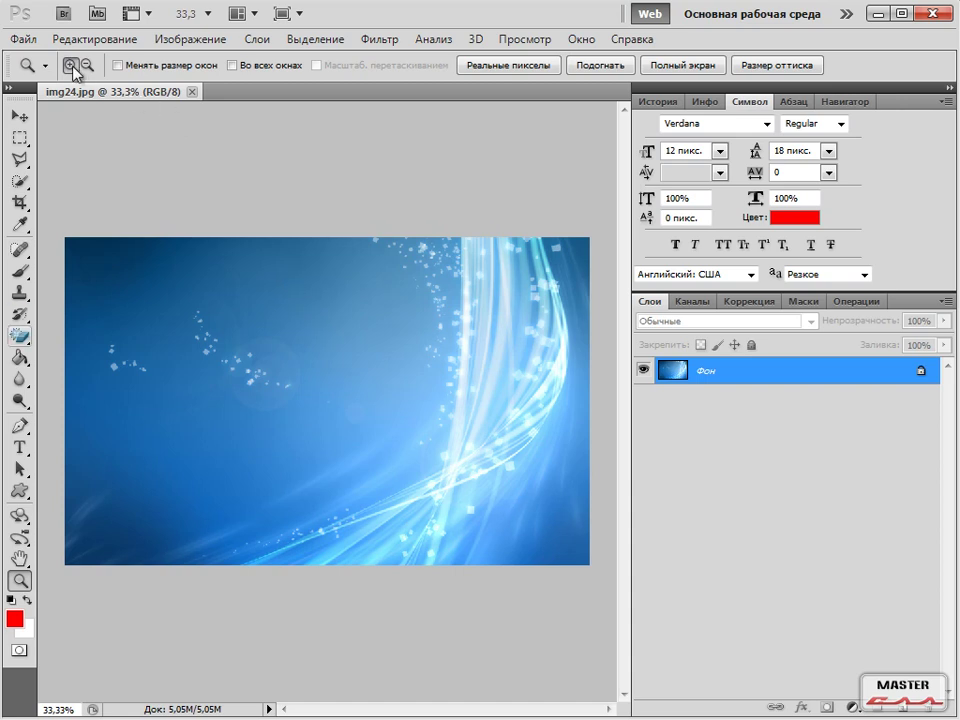
# Switch to the Brush tool and, with it active, zoom the image in to 200%.
pyautogui.press('t')
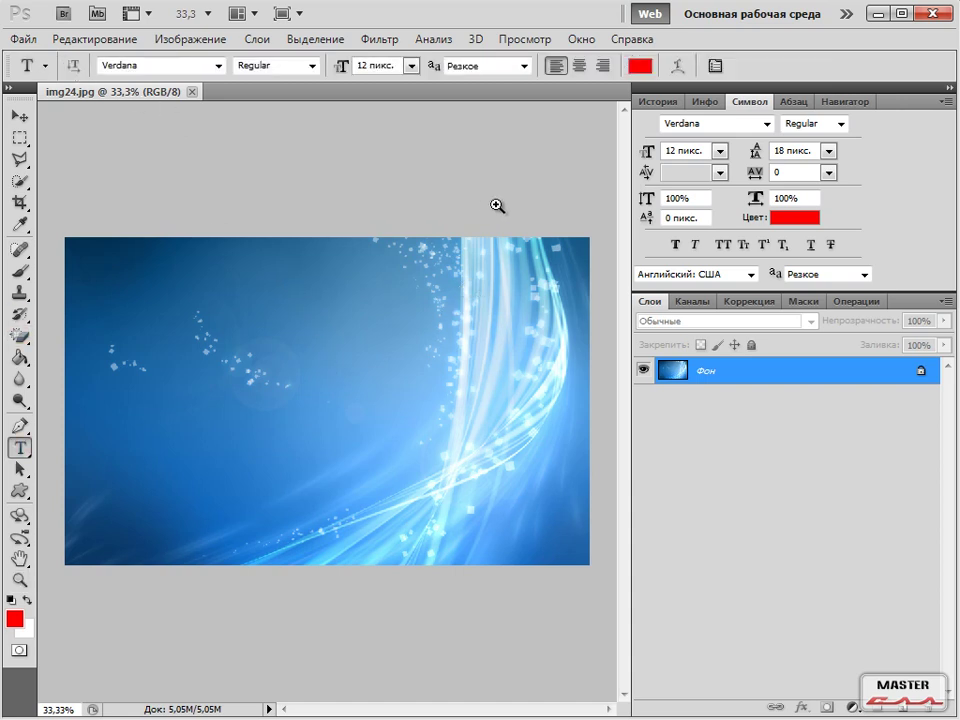
pyautogui.press('b')
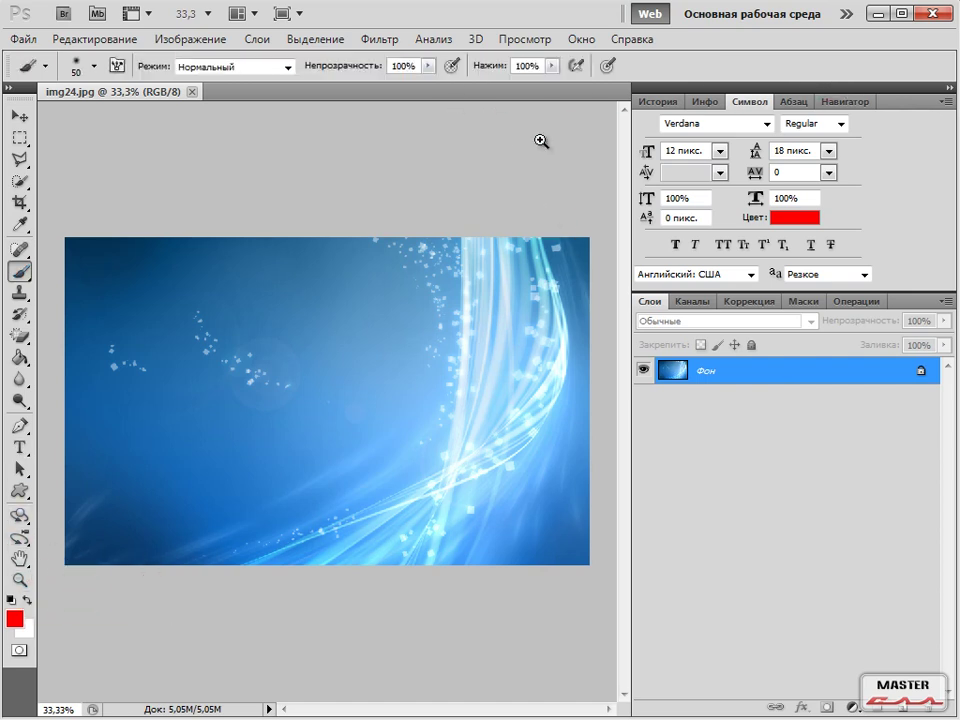
pyautogui.keyDown('ctrl'); pyautogui.click(509, 187); pyautogui.keyUp('ctrl')
pyautogui.keyDown('ctrl'); pyautogui.click(253, 157); pyautogui.keyUp('ctrl')
pyautogui.hotkey('ctrl', '+')
pyautogui.hotkey('ctrl', '+')
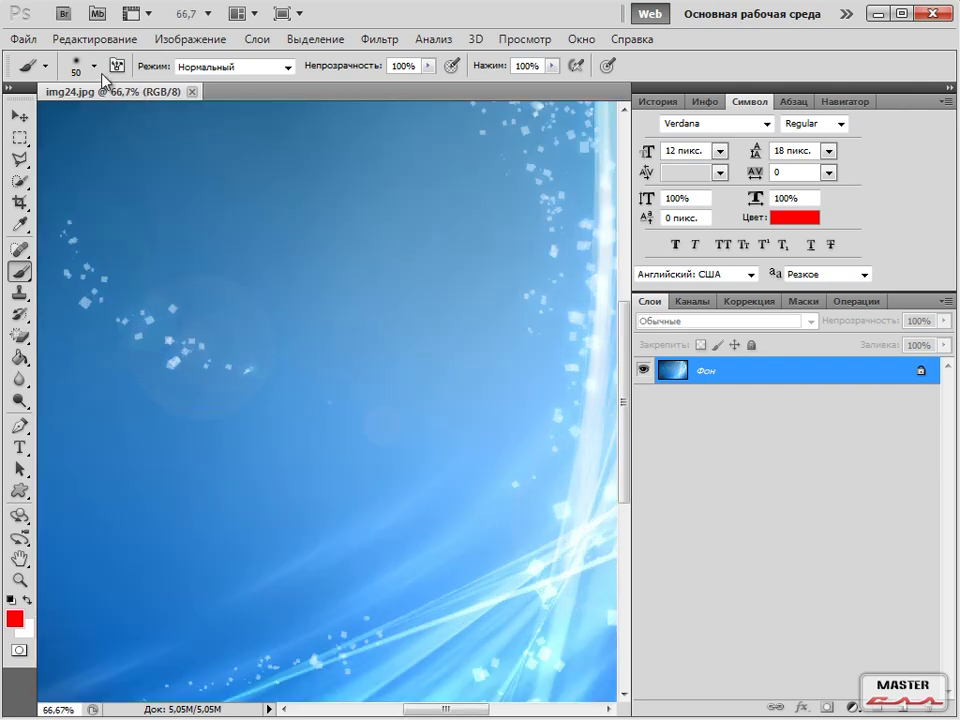
pyautogui.hotkey('ctrl', '+')
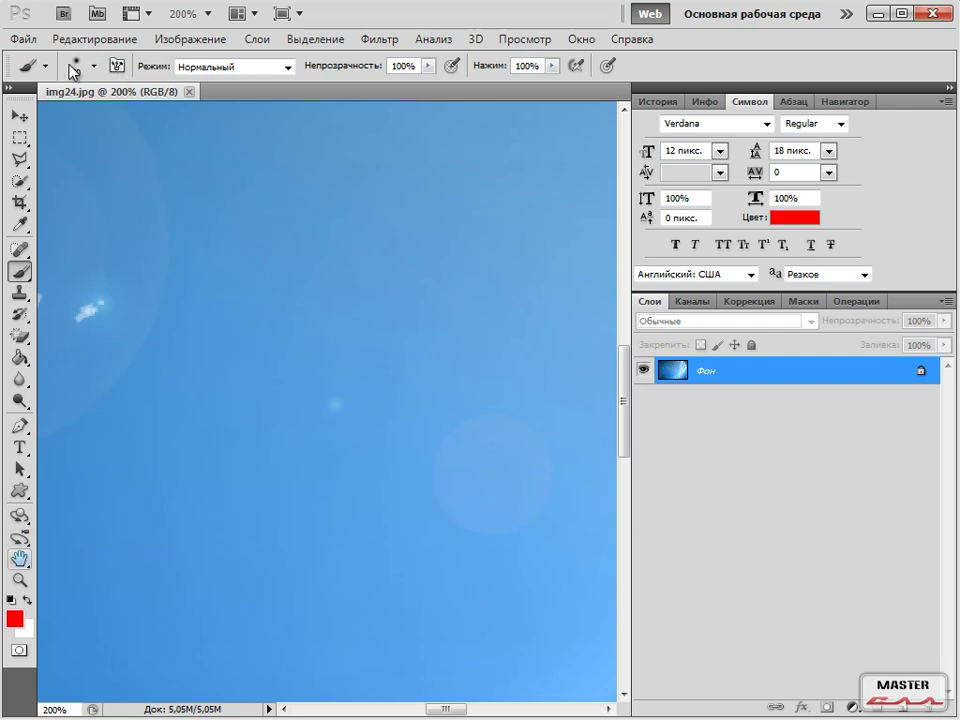
# Pan the enlarged image with the Hand tool to the area along its left edge.
pyautogui.press('h')
pyautogui.moveTo(260, 310); pyautogui.dragTo(342, 357)
pyautogui.moveTo(100, 135); pyautogui.dragTo(270, 281)
pyautogui.moveTo(150, 240); pyautogui.dragTo(296, 312)
pyautogui.moveTo(200, 430); pyautogui.dragTo(319, 313)
pyautogui.moveTo(150, 383); pyautogui.dragTo(318, 313)
pyautogui.moveTo(242, 194); pyautogui.dragTo(313, 461)
pyautogui.moveTo(311, 336); pyautogui.dragTo(324, 469)
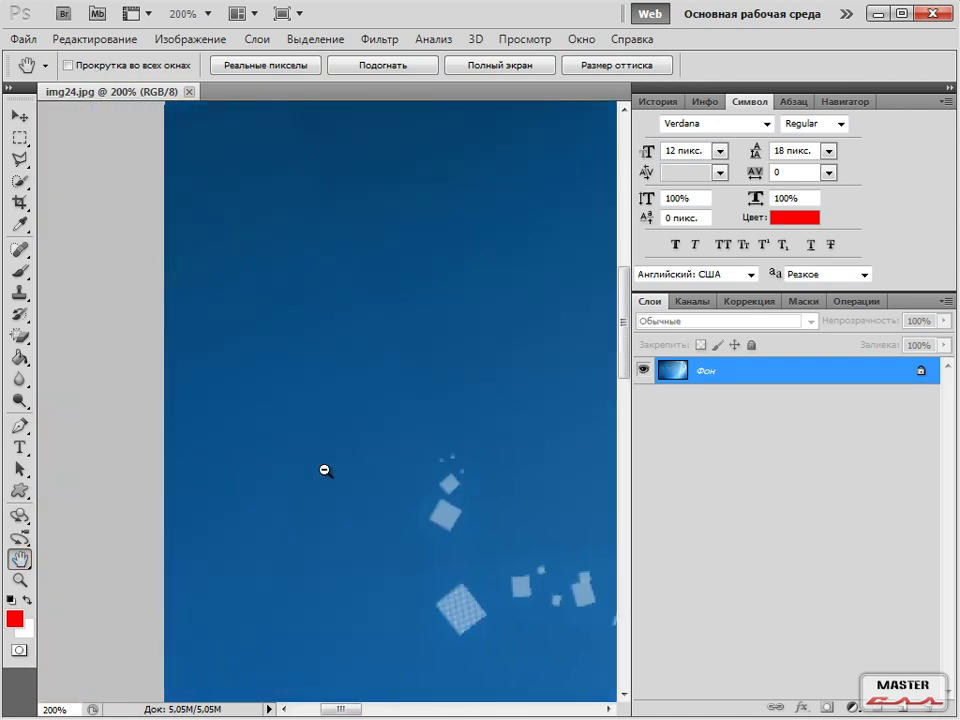
# Move the view across the enlarged image to the light streaks in its upper right part.
pyautogui.moveTo(411, 248); pyautogui.dragTo(330, 450)
pyautogui.moveTo(530, 178); pyautogui.dragTo(331, 450)
pyautogui.scroll(-3, 331, 450)
pyautogui.hscroll(10, 330, 452)
pyautogui.scroll(3, 329, 460)
pyautogui.scroll(-5, 330, 460)
pyautogui.hscroll(10, 330, 460)
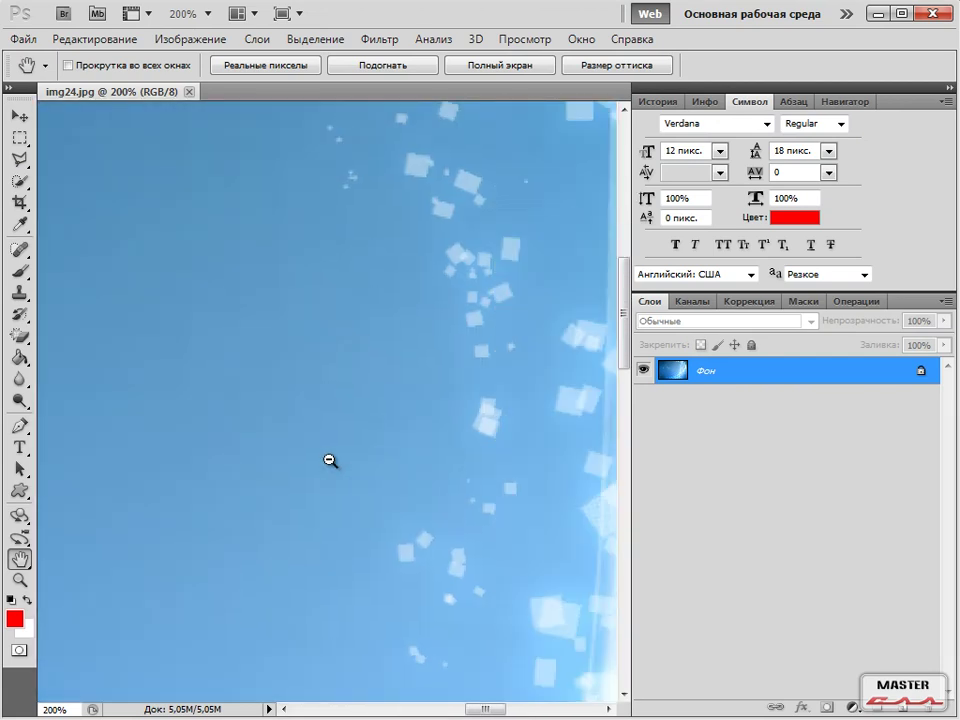
pyautogui.hscroll(6, 330, 461)
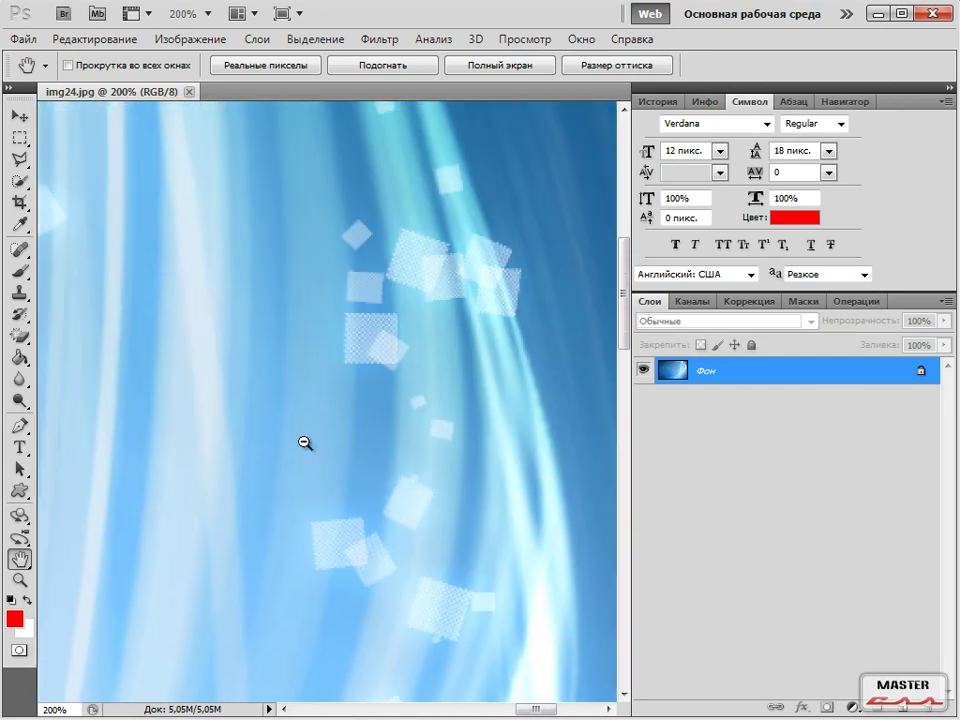
# Scroll the 200% view across the image to its right edge, past the curved light streaks.
pyautogui.scroll(8, 244, 368)
pyautogui.scroll(1, 139, 345)
pyautogui.scroll(-5, 185, 333)
pyautogui.hscroll(5, 190, 330)
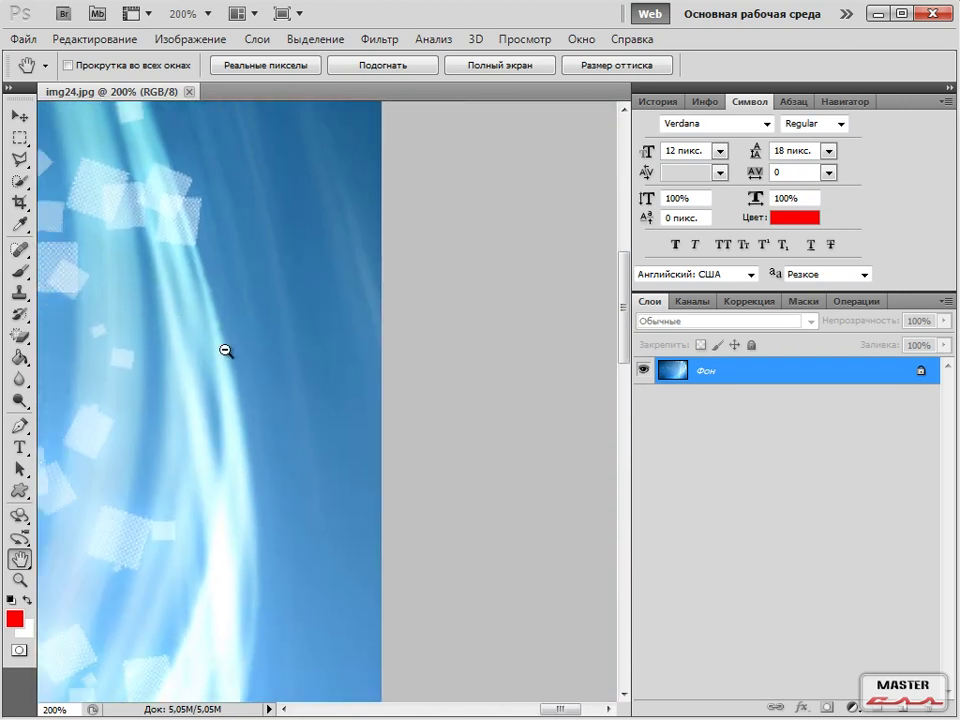
# Scroll the enlarged view back across the image to the bright vertical streak with small squares beside it.
pyautogui.hscroll(-6, 300, 338)
pyautogui.scroll(4, 325, 340)
pyautogui.hscroll(2, 330, 341)
pyautogui.scroll(-5, 330, 341)
pyautogui.hscroll(-4, 330, 341)
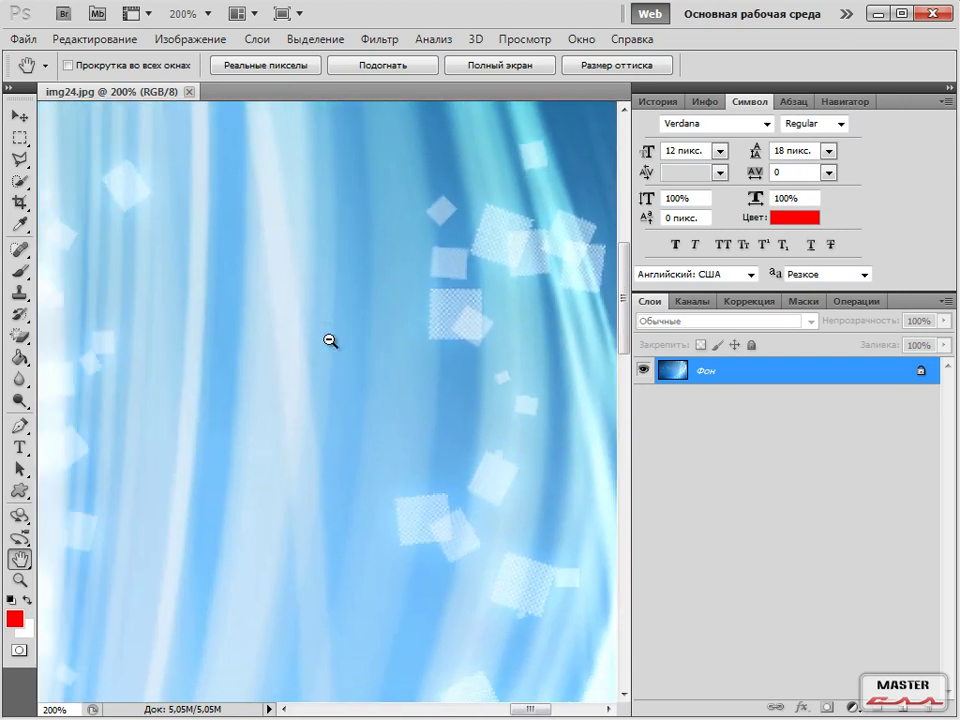
pyautogui.scroll(-4, 330, 341)
pyautogui.hscroll(-6, 330, 341)
pyautogui.scroll(3, 330, 341)
pyautogui.scroll(-4, 330, 341)
pyautogui.hscroll(3, 330, 341)
pyautogui.scroll(2, 330, 341)
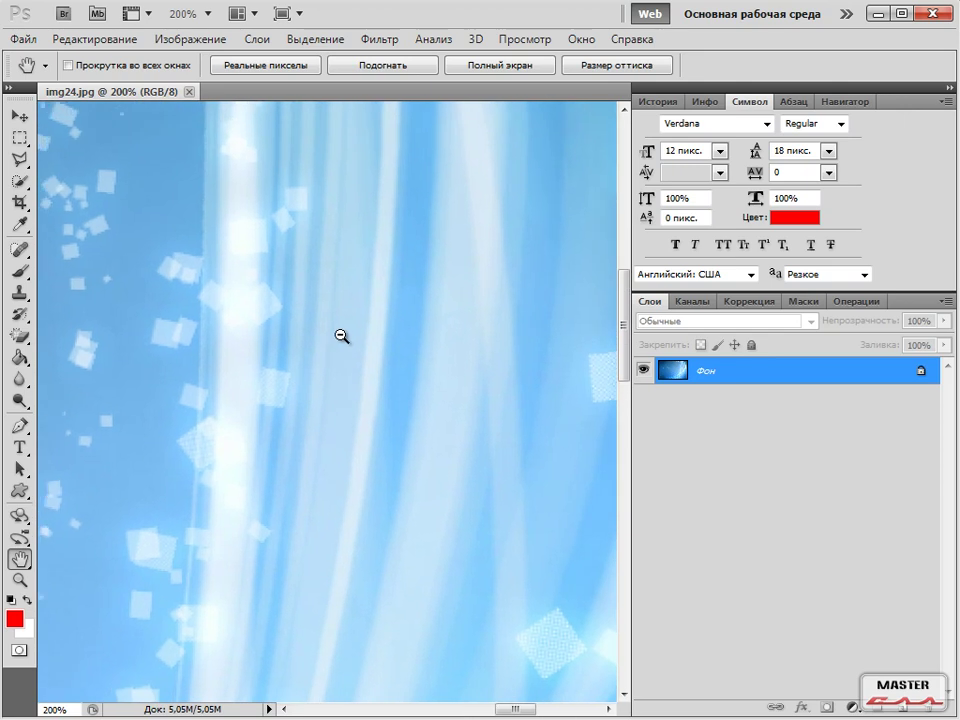
pyautogui.hscroll(-2, 330, 341)
pyautogui.scroll(-1, 330, 341)
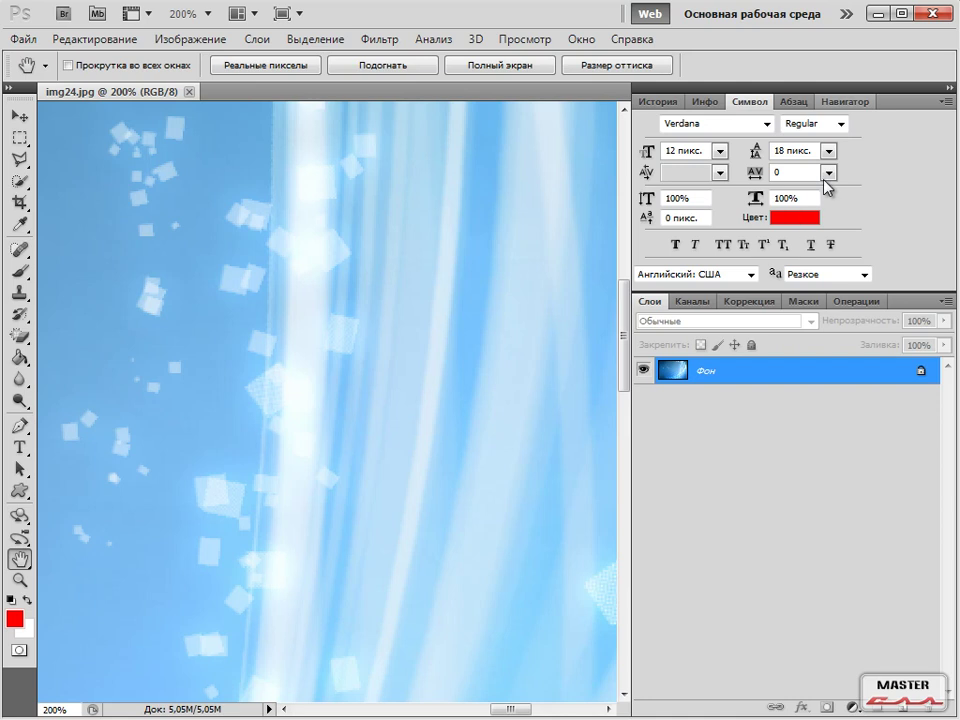
# Show the Navigator and use its view box to move around the light streaks and over to the plain blue upper area.
pyautogui.click(859, 101)
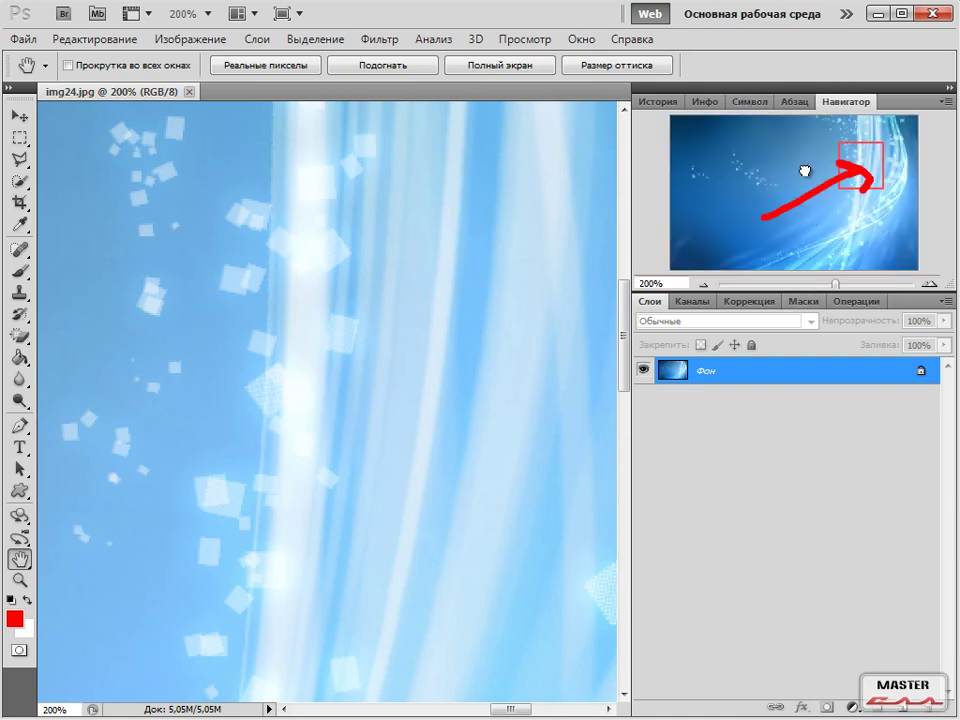
pyautogui.moveTo(744, 253); pyautogui.dragTo(829, 169)
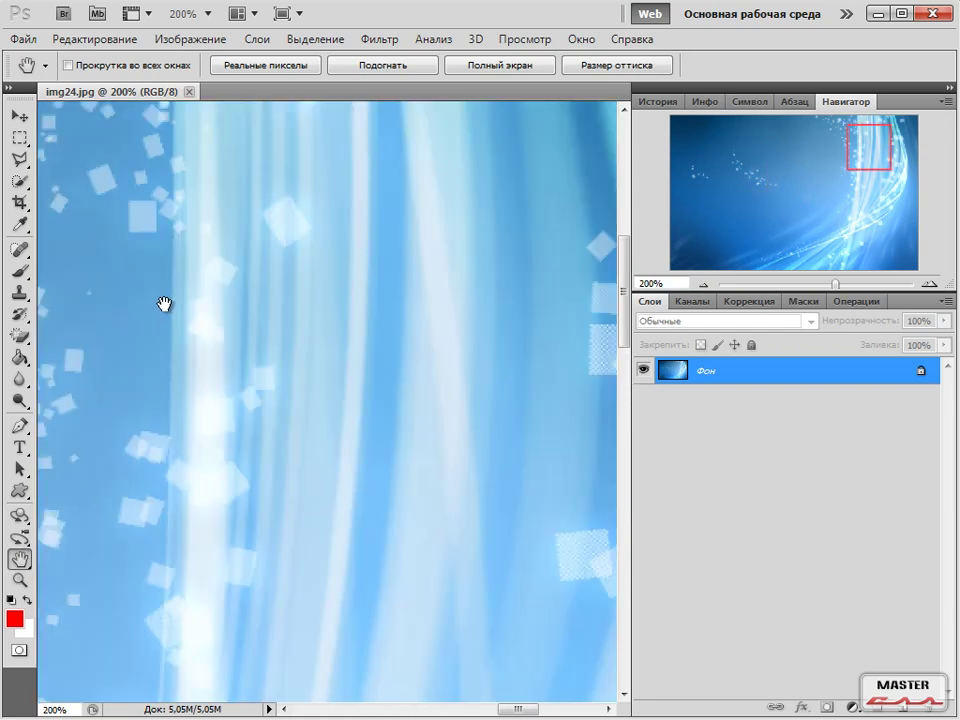
pyautogui.moveTo(164, 303); pyautogui.dragTo(437, 519)
pyautogui.moveTo(420, 450); pyautogui.dragTo(462, 169)
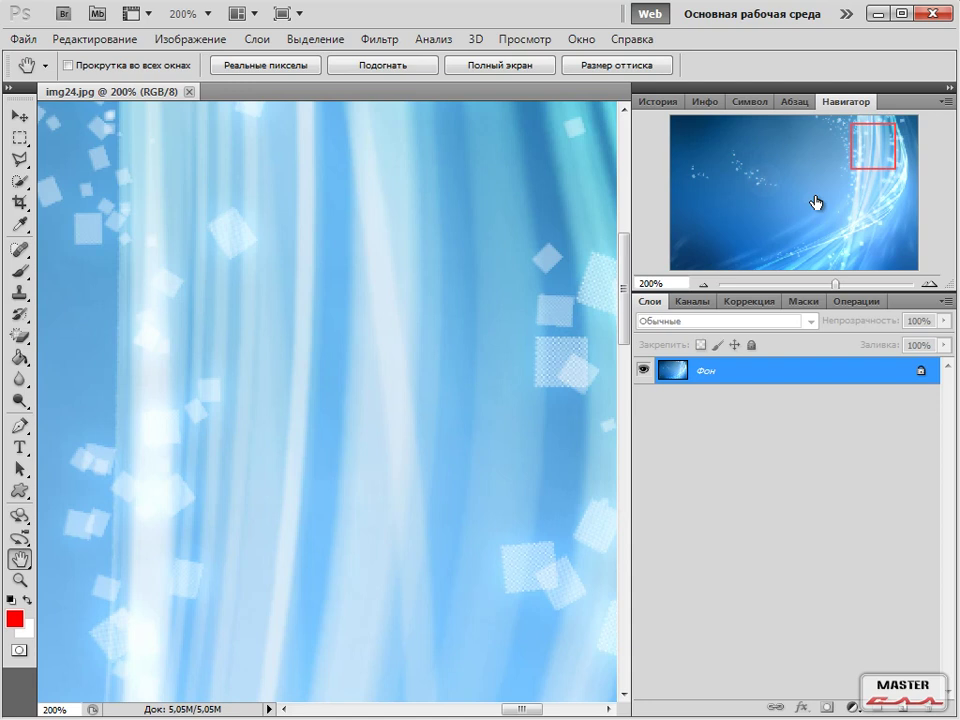
pyautogui.click(866, 210)
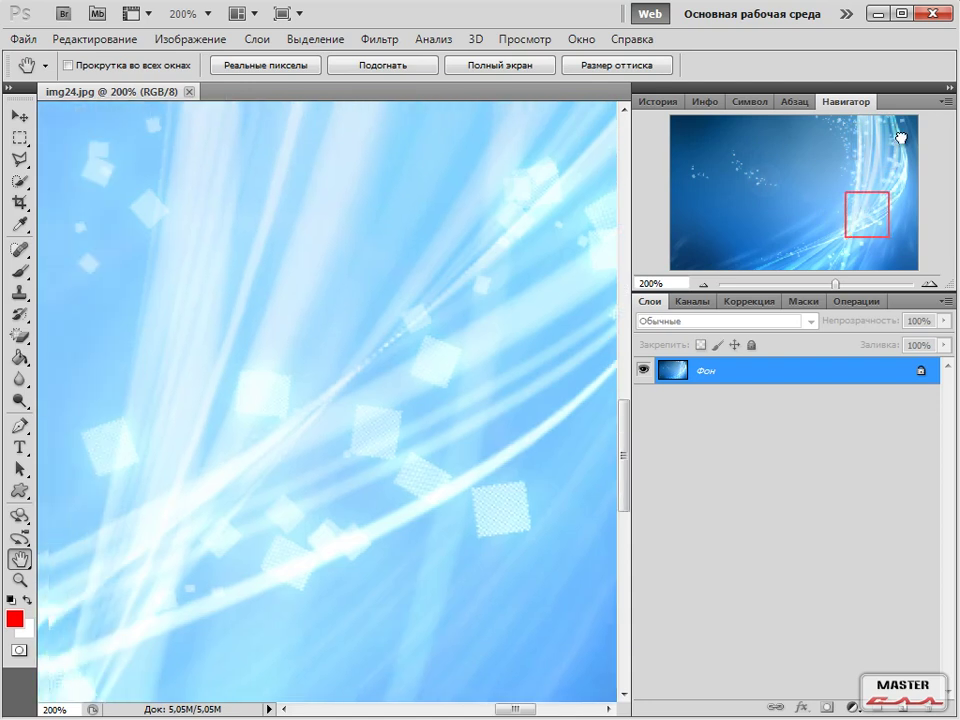
pyautogui.moveTo(901, 138); pyautogui.dragTo(742, 167)
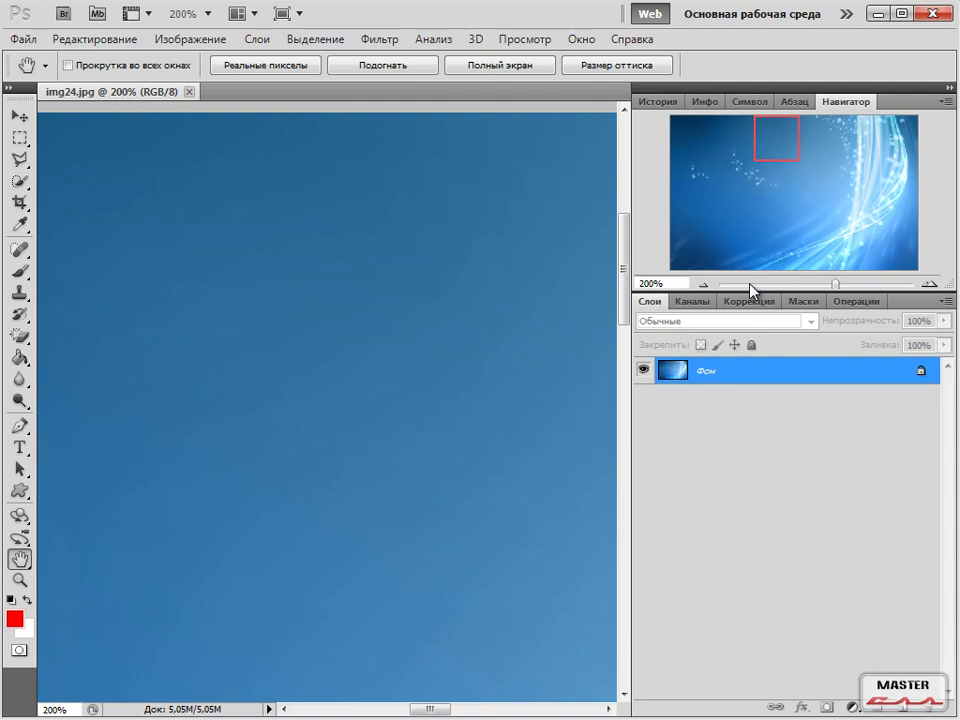
pyautogui.hscroll(-5, 72, 43)
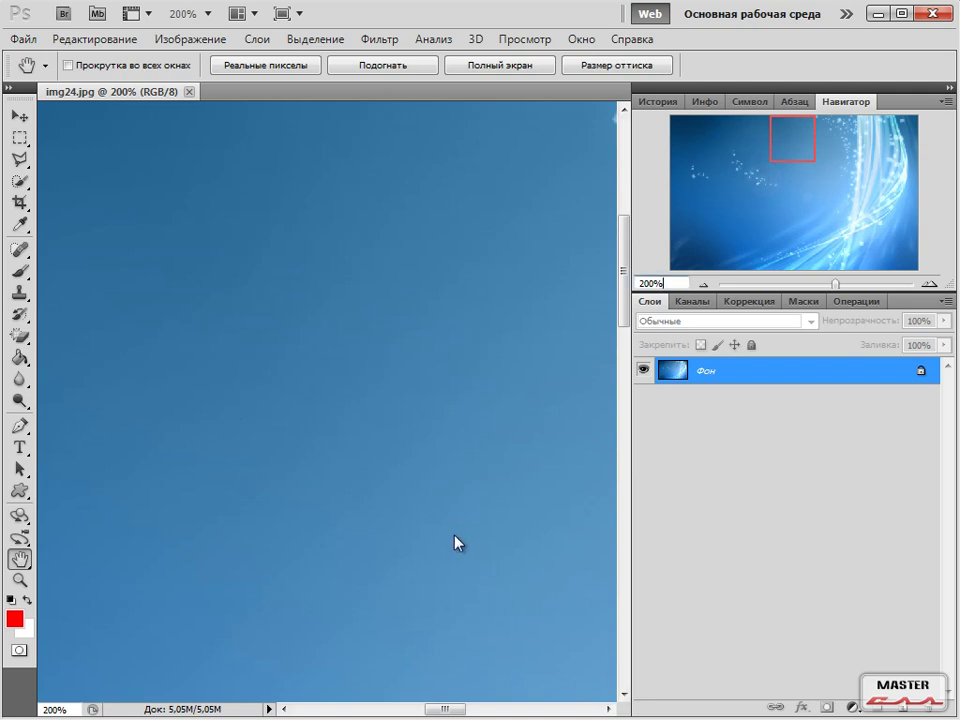
# Use the Navigator zoom to reduce the image to 110.52% and enlarge it to 191.55%.
pyautogui.hotkey('ctrl', '-')
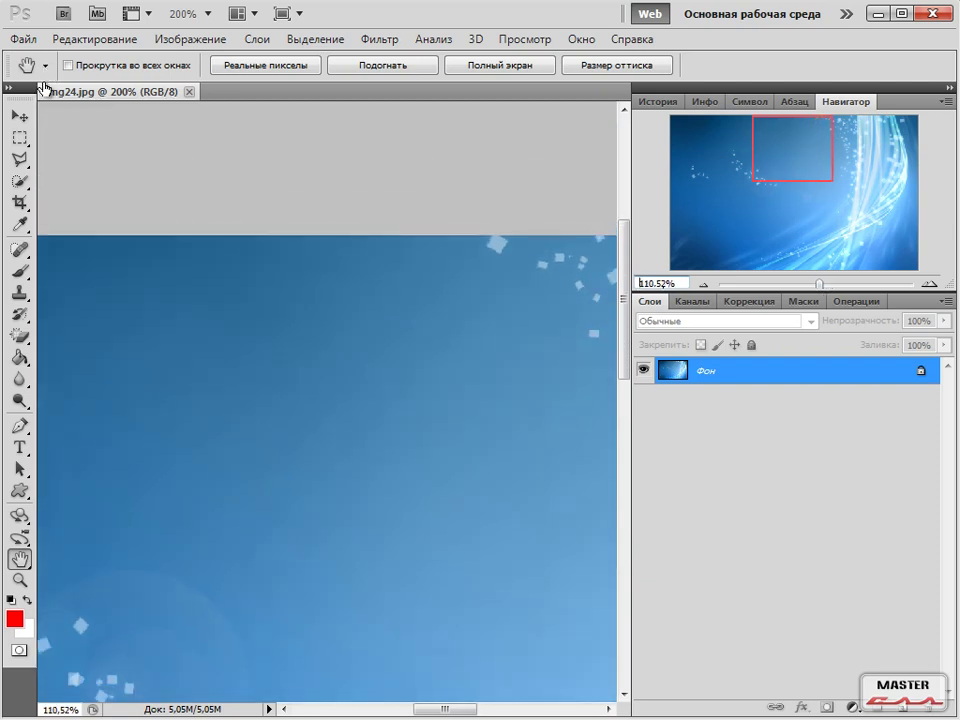
pyautogui.moveTo(817, 285); pyautogui.dragTo(834, 285)
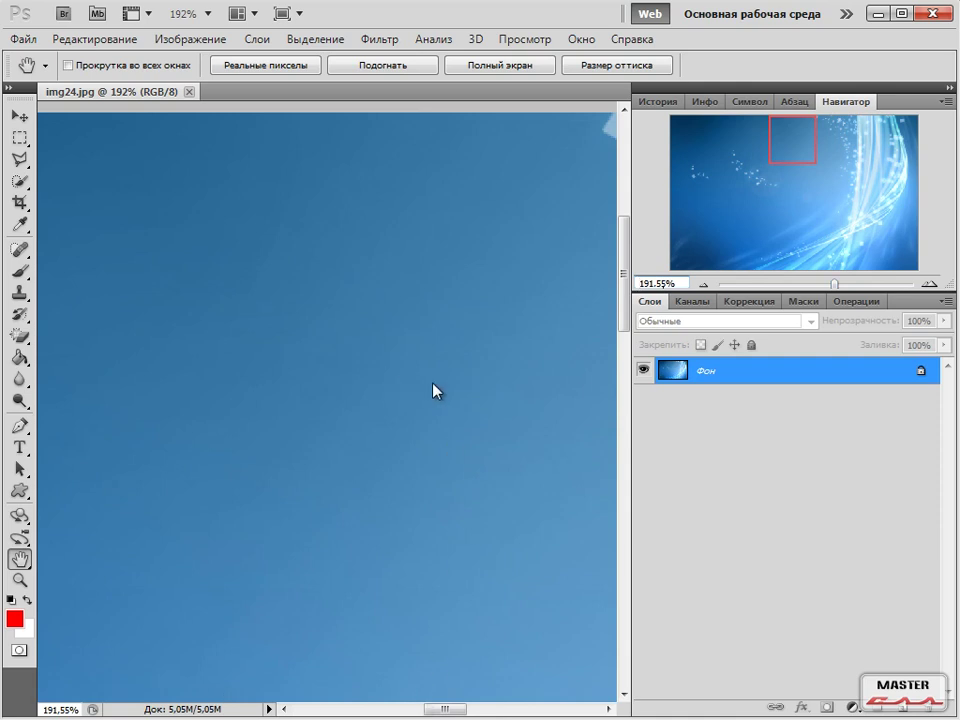
pyautogui.scroll(-3, 290, 348)
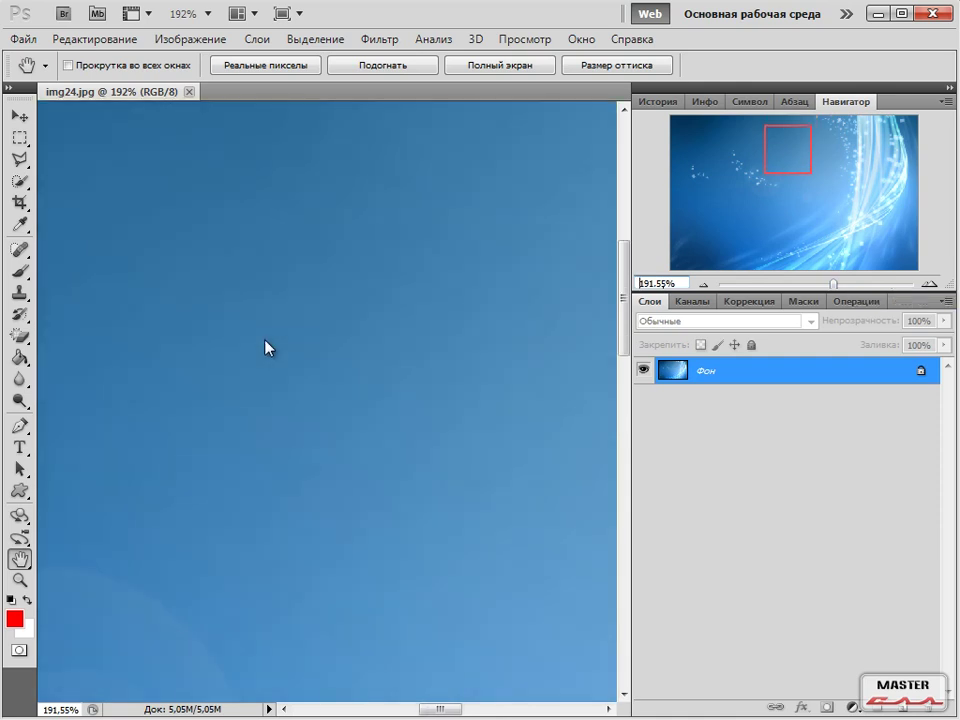
pyautogui.press('b')
pyautogui.moveTo(408, 356); pyautogui.dragTo(420, 352)
pyautogui.hotkey('ctrl', 'z')
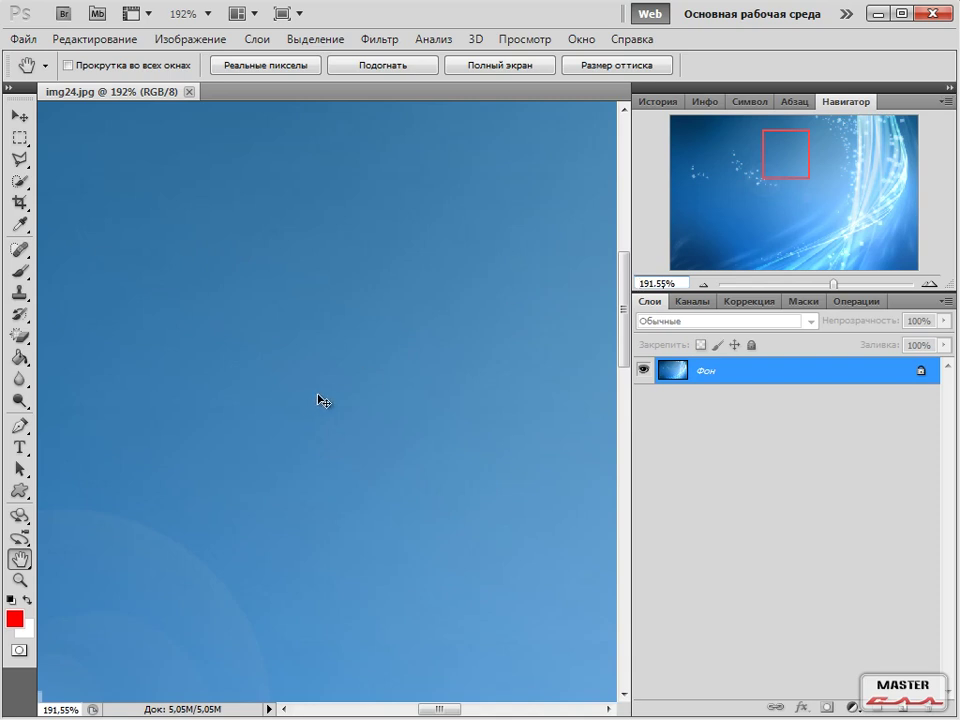
# In the general preferences (Основные), enable the "Масштабировать колесиком мыши" option and accept the change.
pyautogui.hotkey('ctrl', 'z')
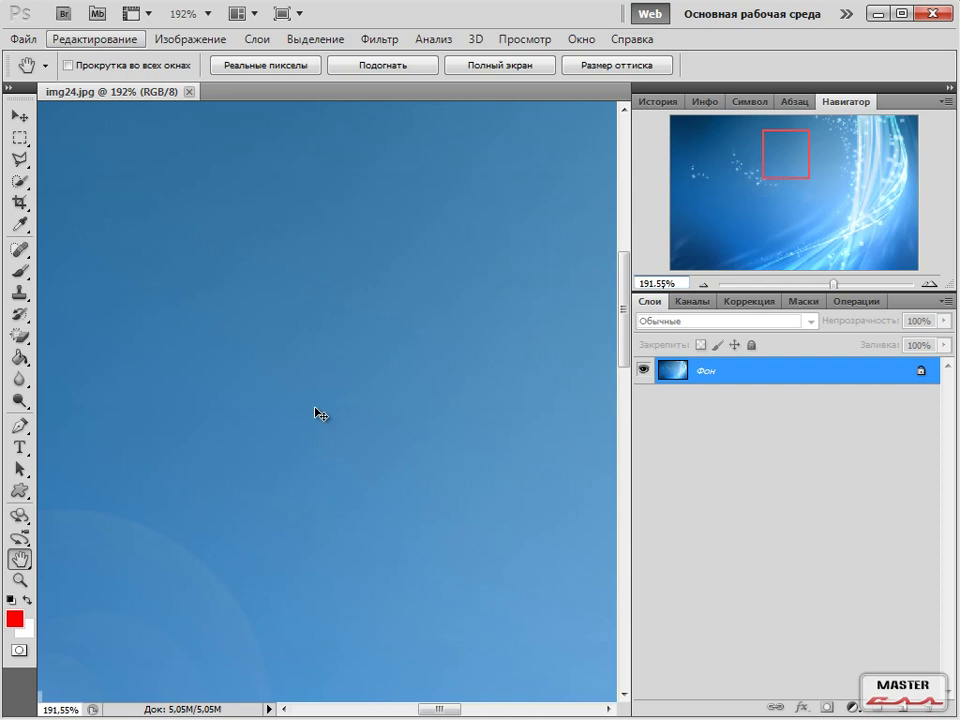
pyautogui.press('Down')
pyautogui.press('Down')
pyautogui.press('Down')
pyautogui.press('Down')
pyautogui.press('Down')
pyautogui.press('Down')
pyautogui.press('Down')
pyautogui.press('Down')
pyautogui.press('Down')
pyautogui.press('Down')
pyautogui.press('Down')
pyautogui.press('Down')
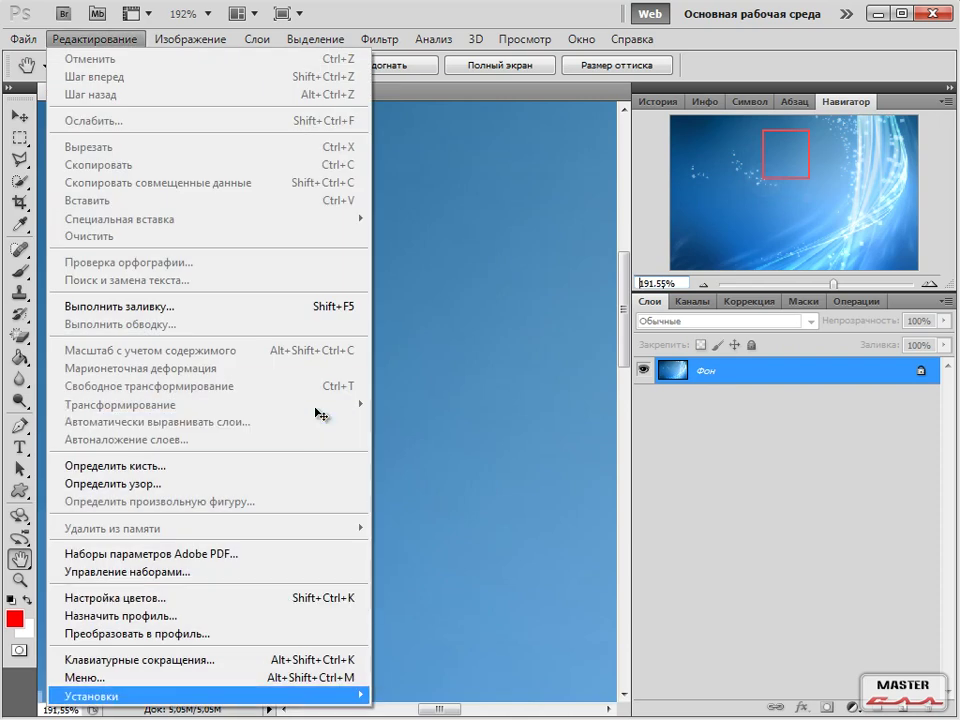
pyautogui.press('Right')
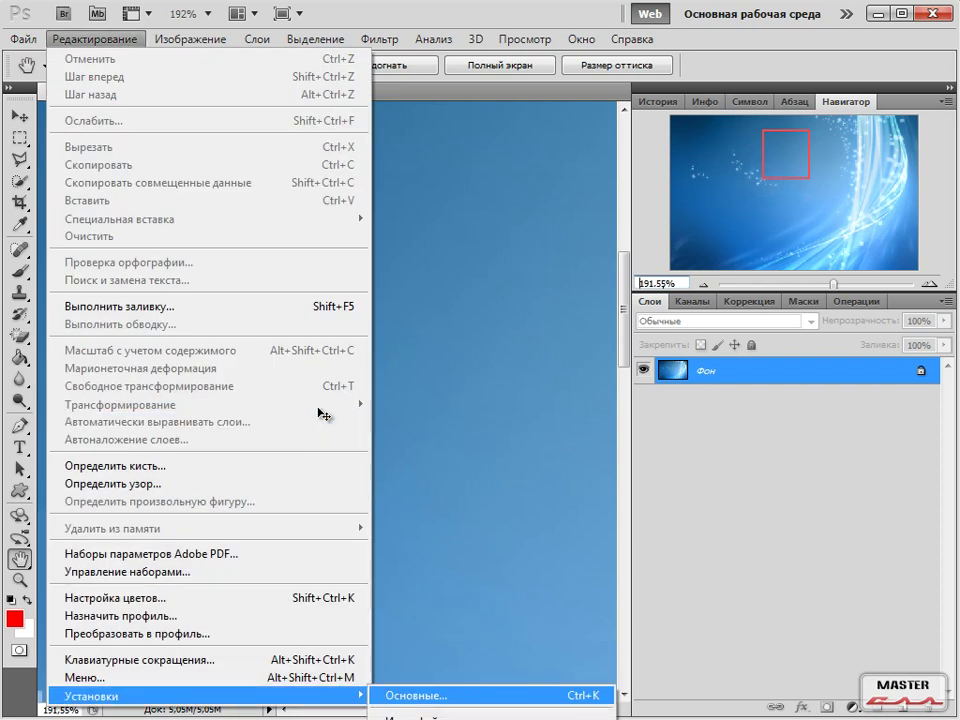
pyautogui.press('Return')
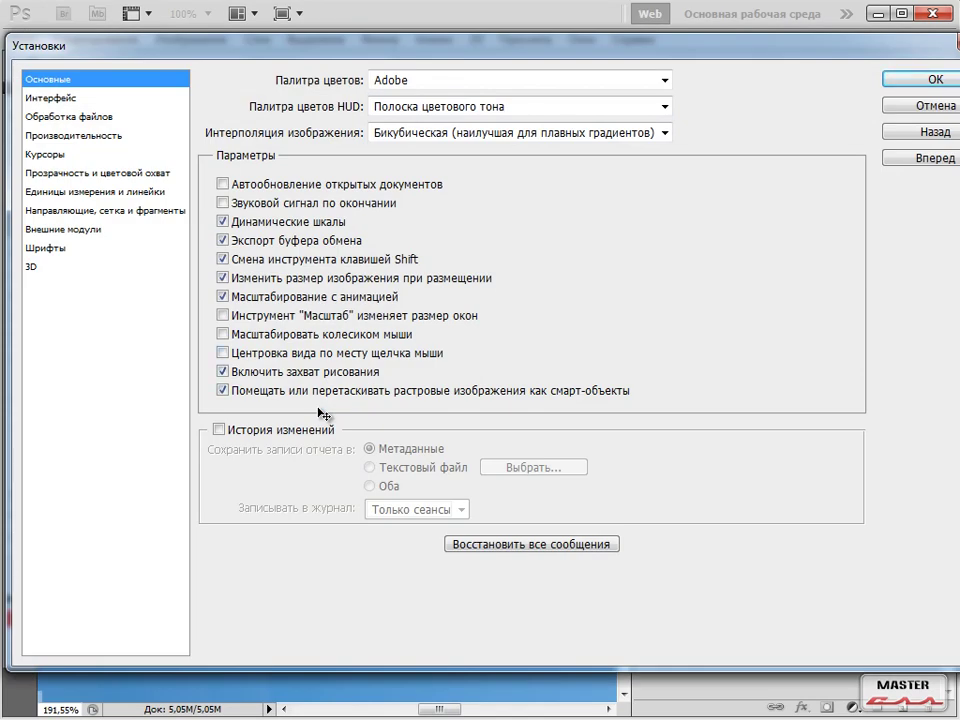
pyautogui.press('Tab')
pyautogui.press('space')
pyautogui.press('Return')
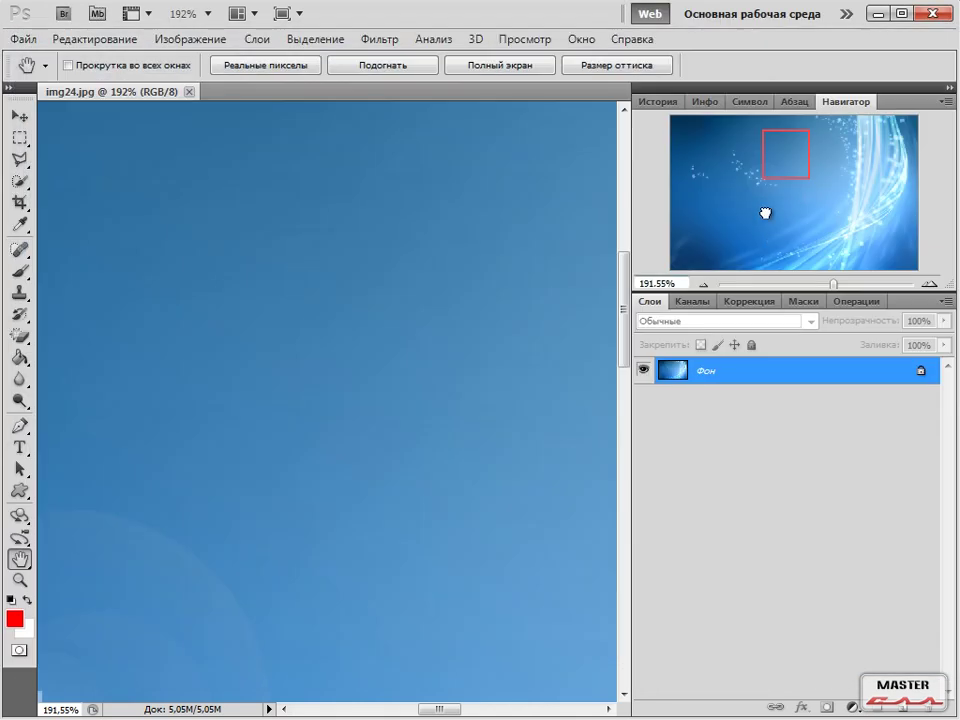
# Zoom the image out by scrolling until it is shown at 51.29%.
pyautogui.scroll(-6, 790, 186)
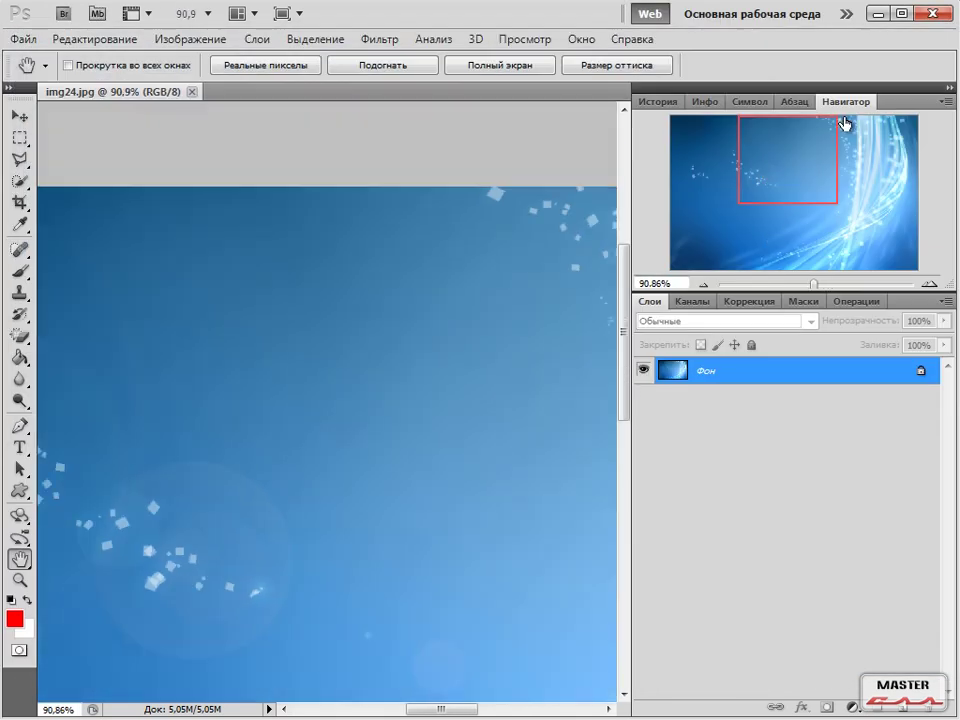
pyautogui.scroll(3, 17, 564)
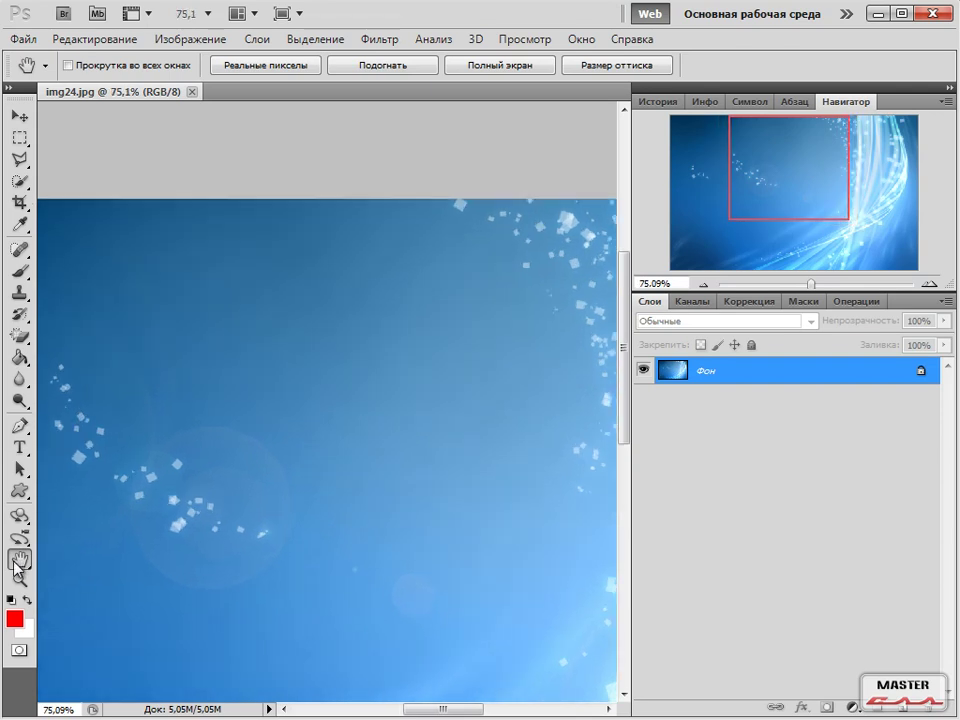
pyautogui.scroll(-3, 20, 590)
pyautogui.scroll(-1, 182, 508)
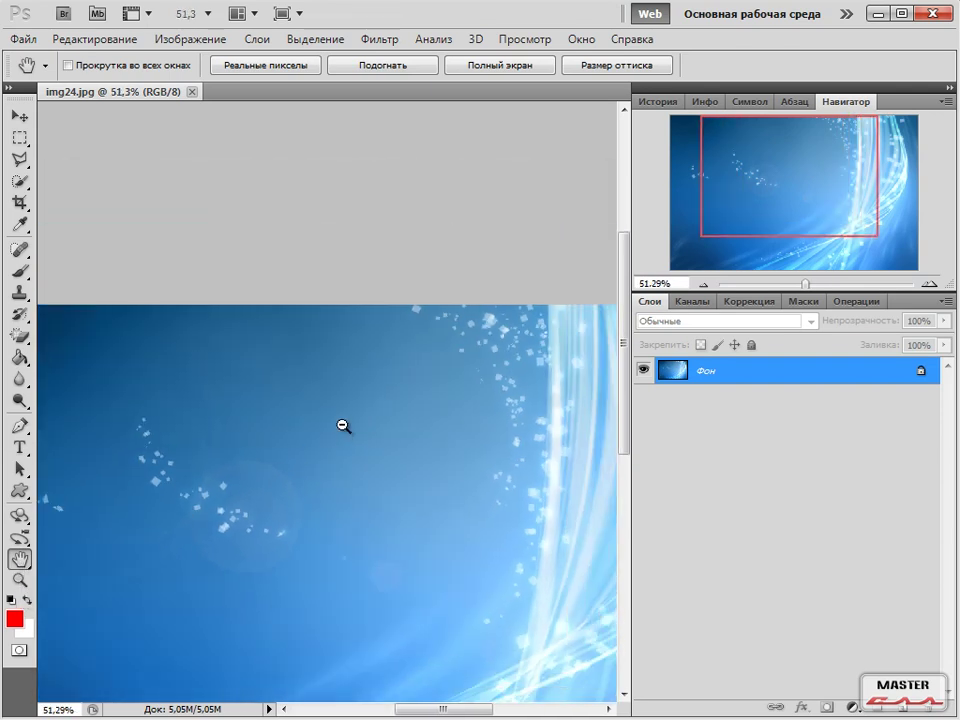
# Scroll the image vertically to show its full height, and zoom it out slightly and back in to 51.29%.
pyautogui.scroll(-3, 367, 420)
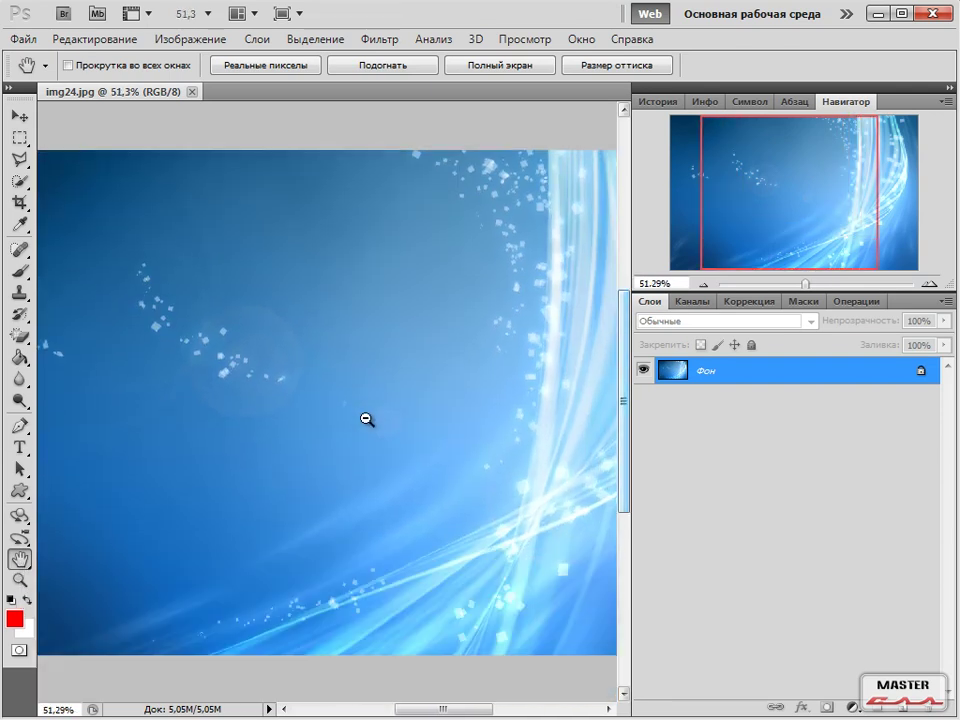
pyautogui.scroll(-1, 367, 420)
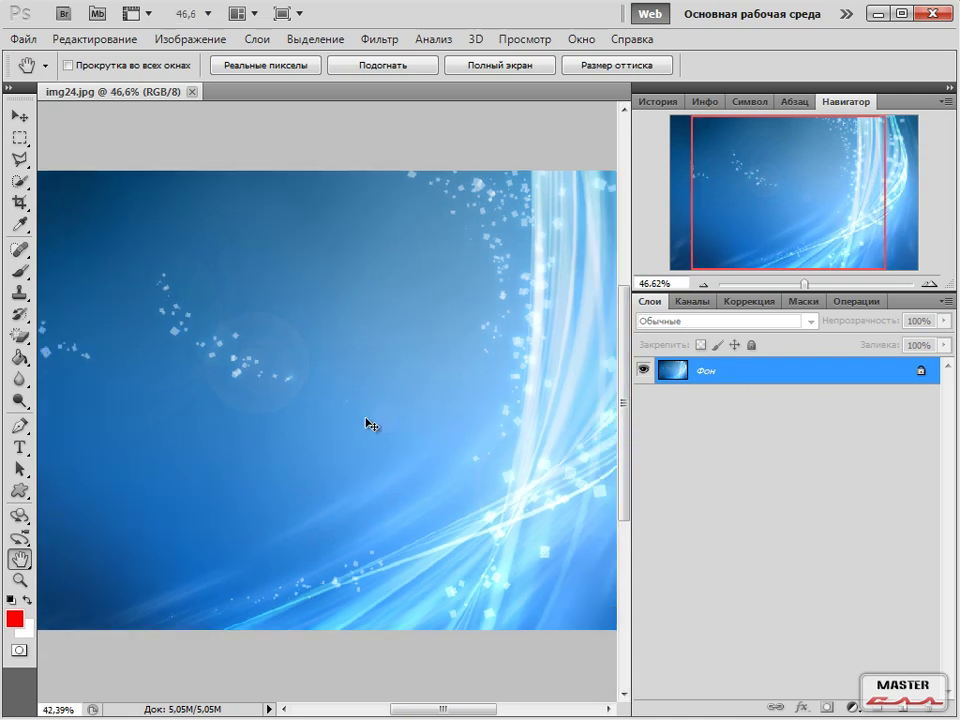
pyautogui.scroll(1, 368, 422)
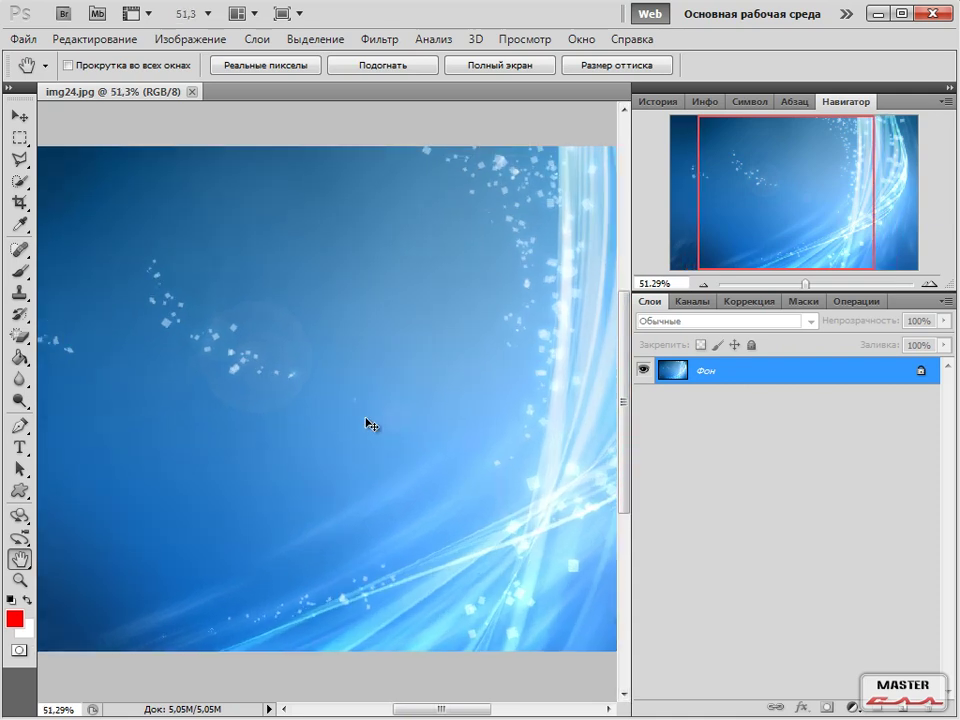